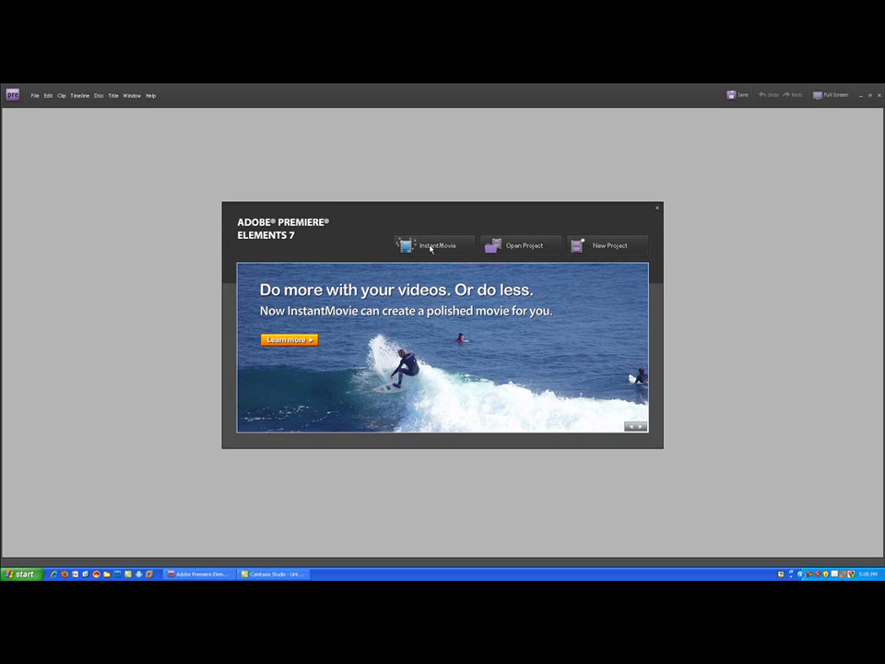
# Step: Create a new project and name it NohaFootball10_03_2009
pyautogui.click(600, 247)
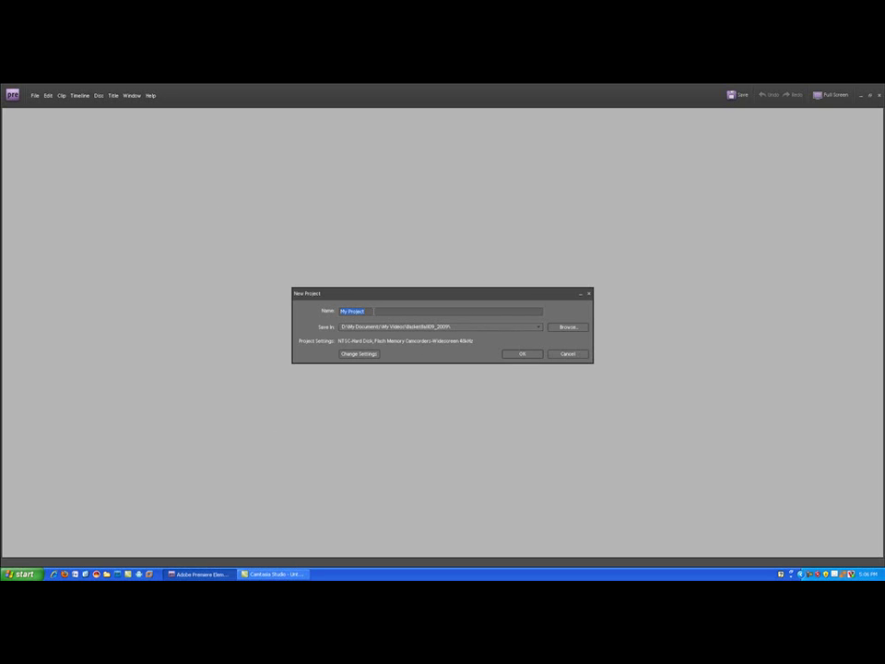
pyautogui.write('Nohai')
pyautogui.write('ootball10_03_2009')
# Step: Set the project location to My Documents > My Videos > NohaFortCherryFootball09_03_2009
pyautogui.click(567, 328)
pyautogui.moveTo(451, 259); pyautogui.dragTo(441, 238)
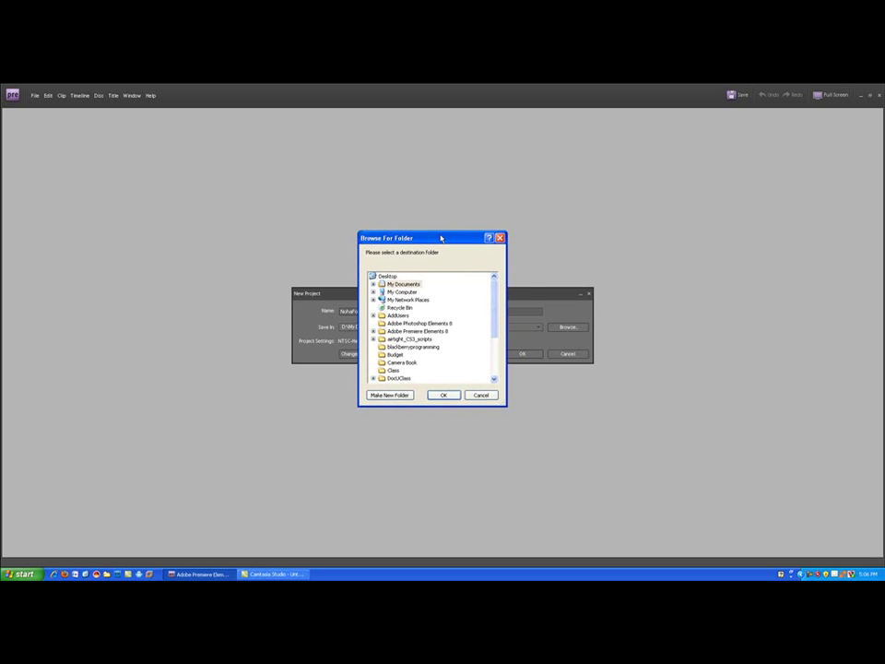
pyautogui.click(374, 284)
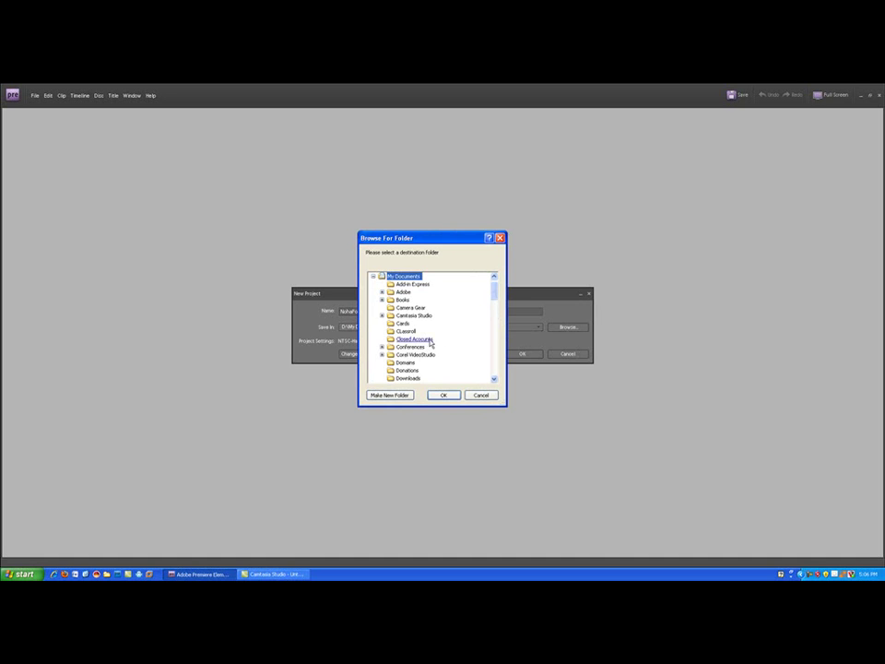
pyautogui.scroll(-4, 434, 342)
pyautogui.scroll(-3, 440, 340)
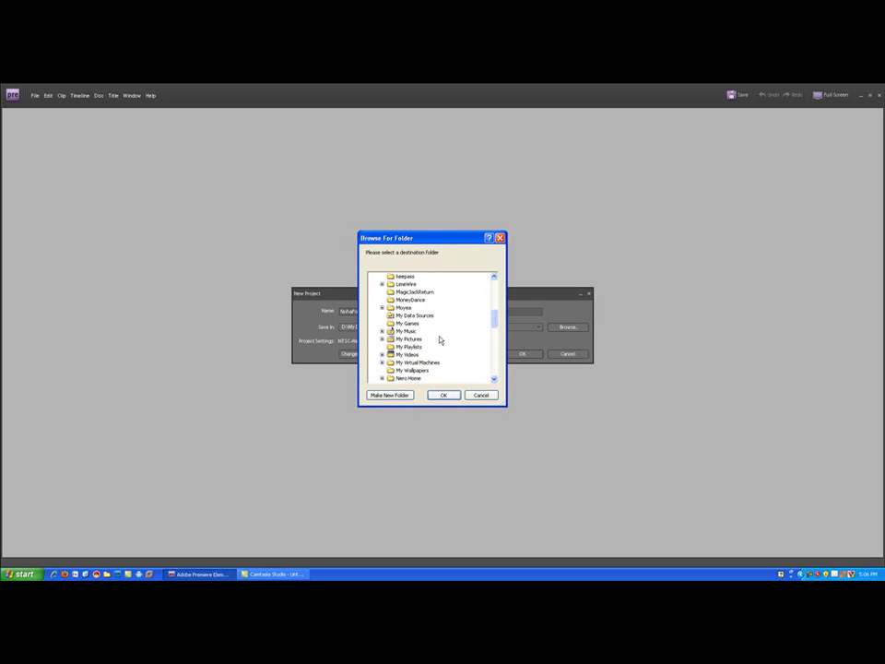
pyautogui.click(382, 355)
pyautogui.click(395, 276)
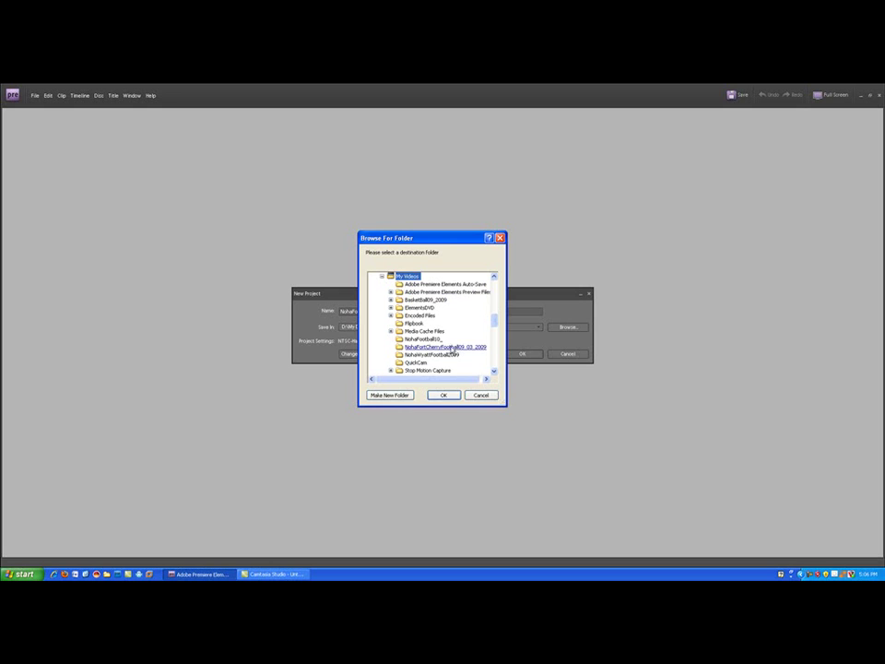
pyautogui.click(447, 347)
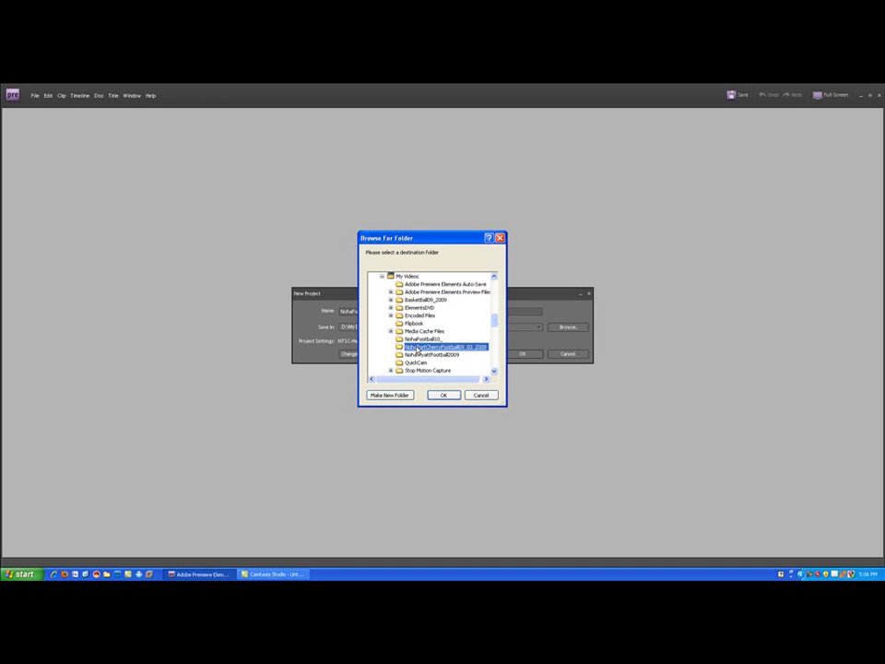
pyautogui.click(444, 397)
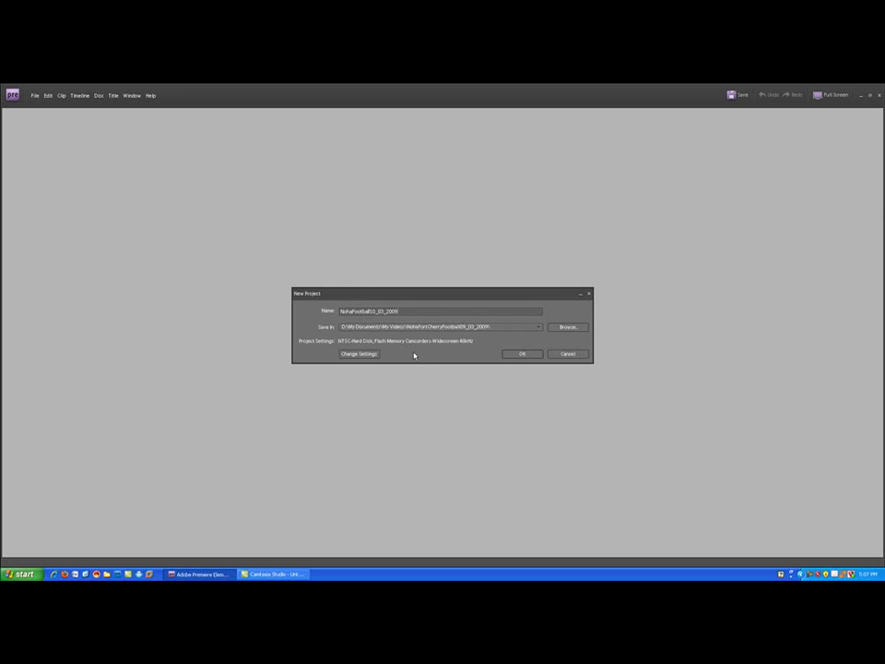
pyautogui.click(356, 356)
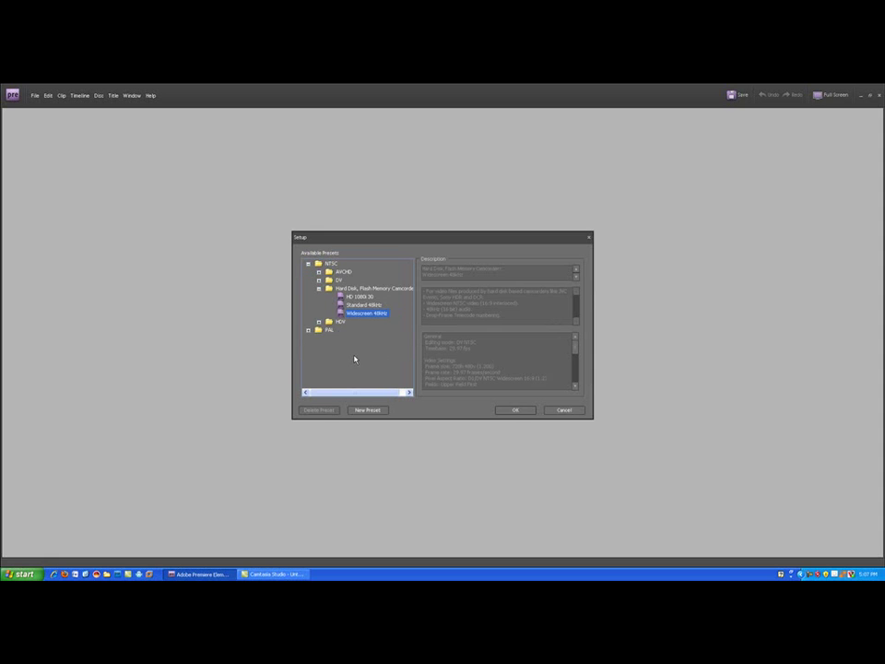
pyautogui.moveTo(399, 240); pyautogui.dragTo(386, 243)
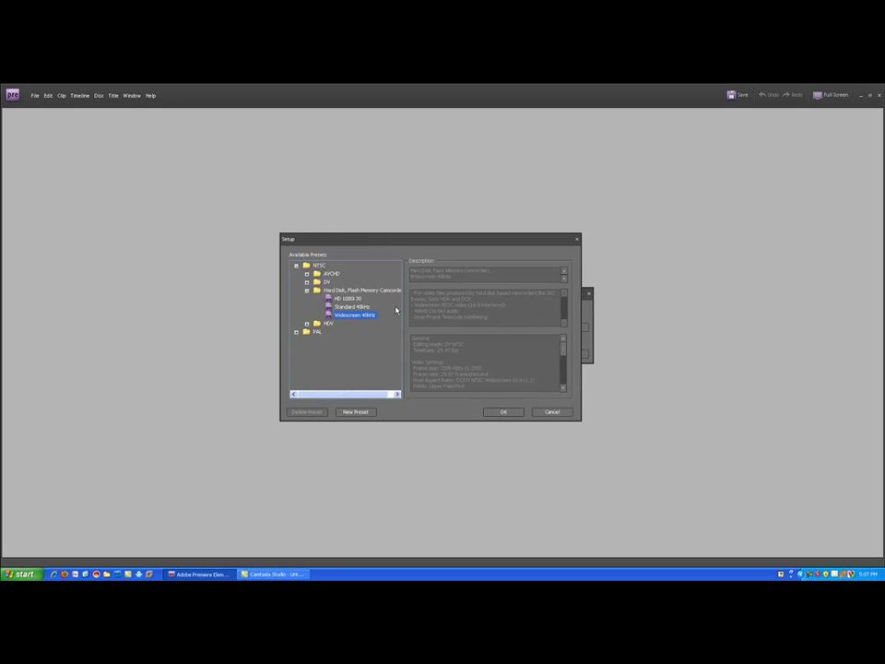
pyautogui.click(347, 308)
pyautogui.click(348, 299)
pyautogui.click(349, 315)
pyautogui.click(501, 413)
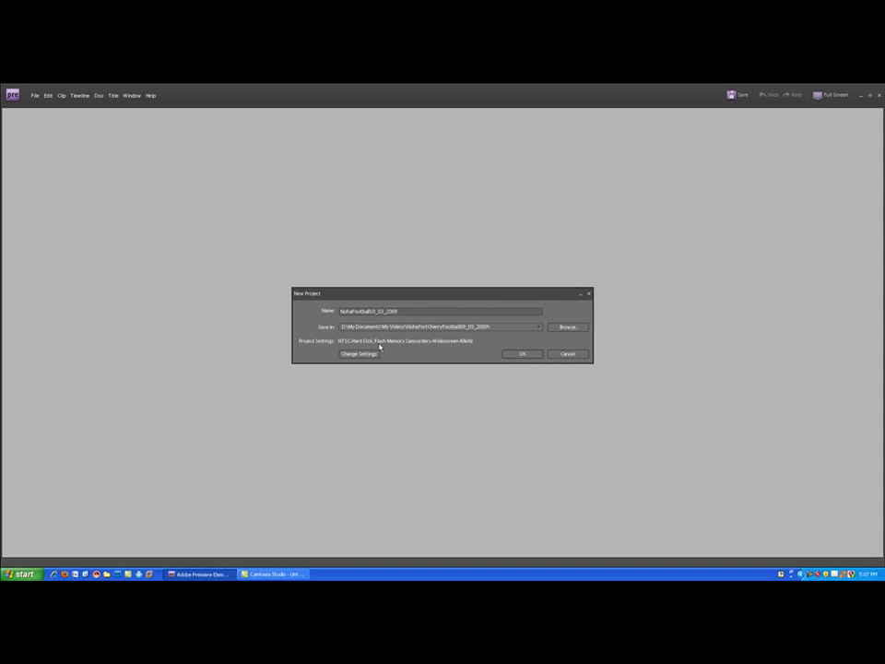
# Step: Create the project, view the imported football photos as thumbnails, and move the Organizer aside
pyautogui.click(515, 354)
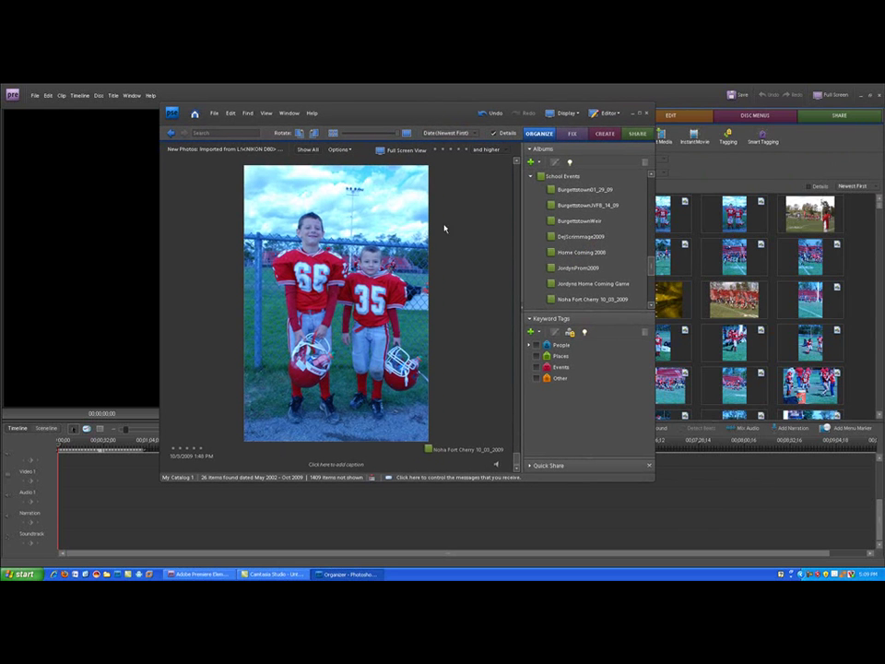
pyautogui.click(374, 134)
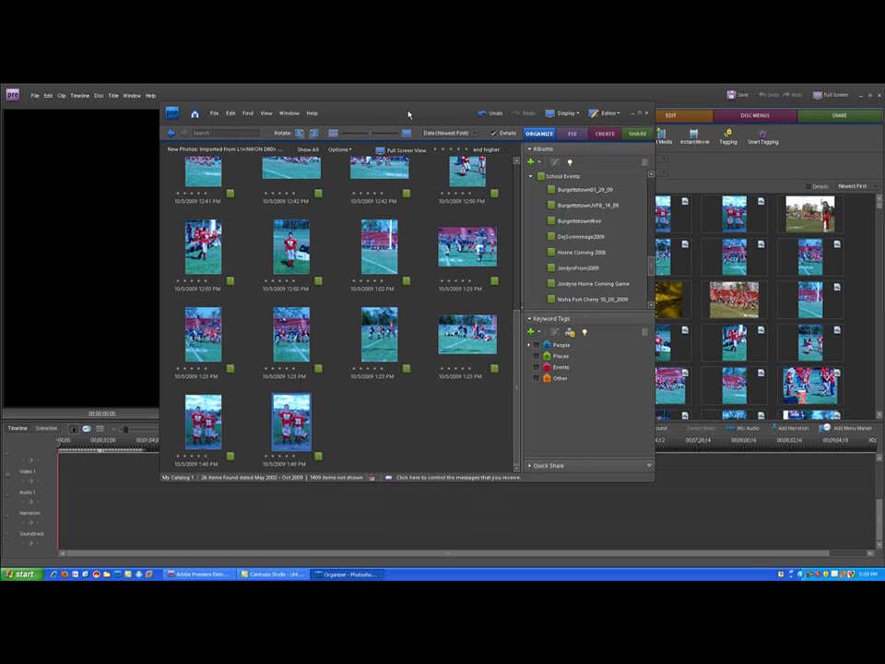
pyautogui.moveTo(396, 113); pyautogui.dragTo(884, 173)
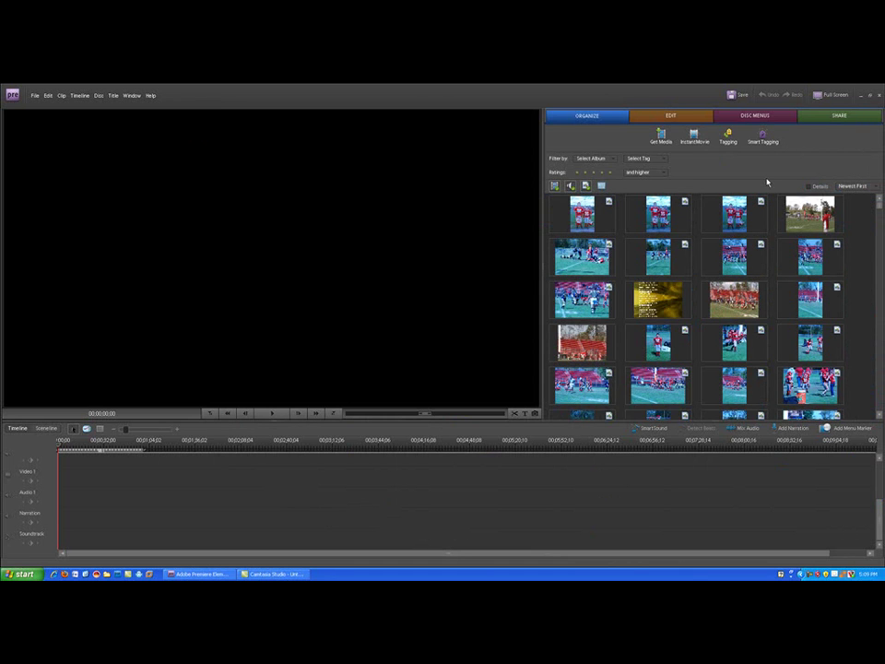
# Step: Filter the Organize panel to the Noha Fort Cherry album
pyautogui.click(615, 162)
pyautogui.scroll(-3, 643, 231)
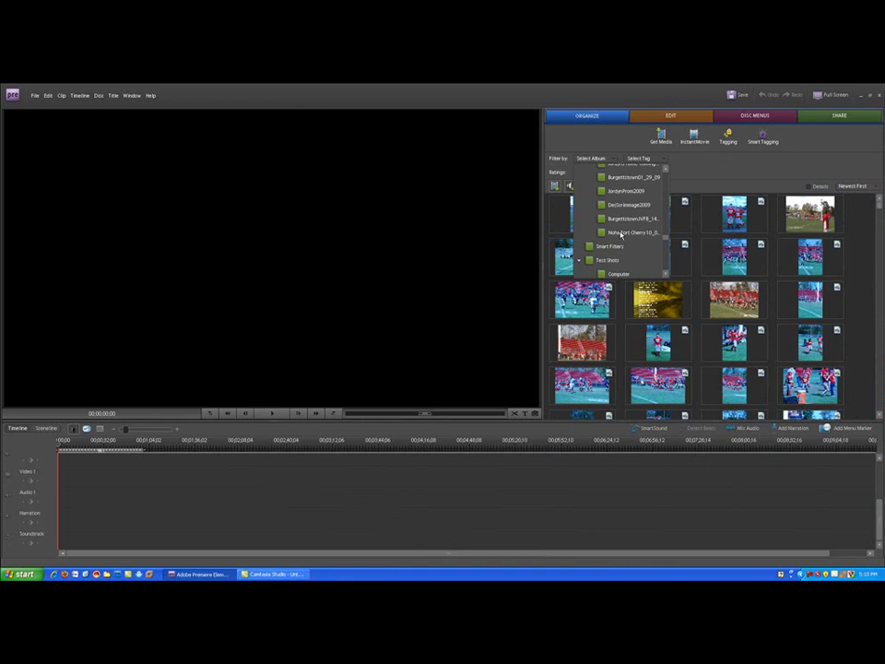
pyautogui.click(621, 233)
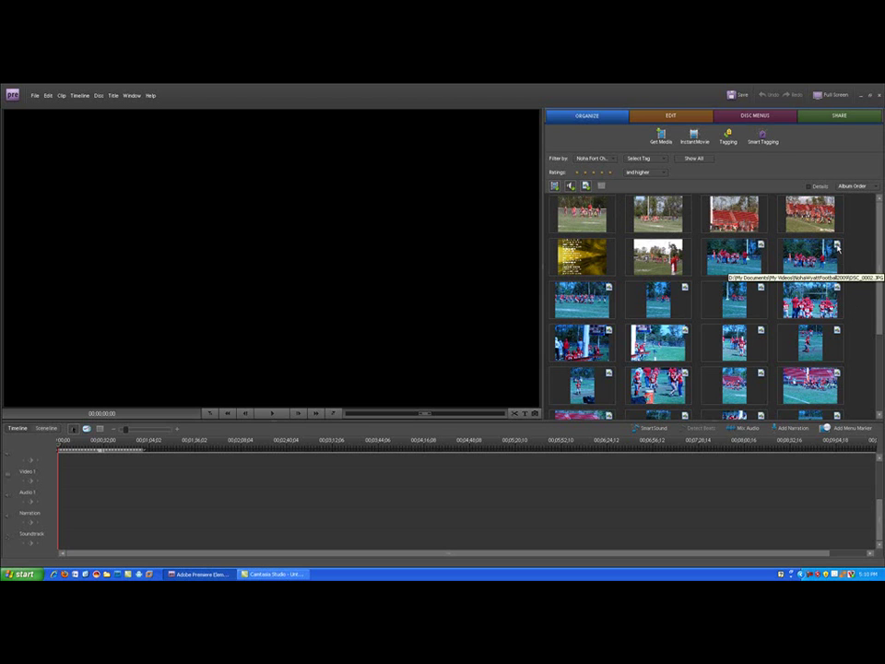
# Step: Browse the album's clip thumbnails and select the first game clip, MOV001.MOD
pyautogui.click(746, 259)
pyautogui.press('Right')
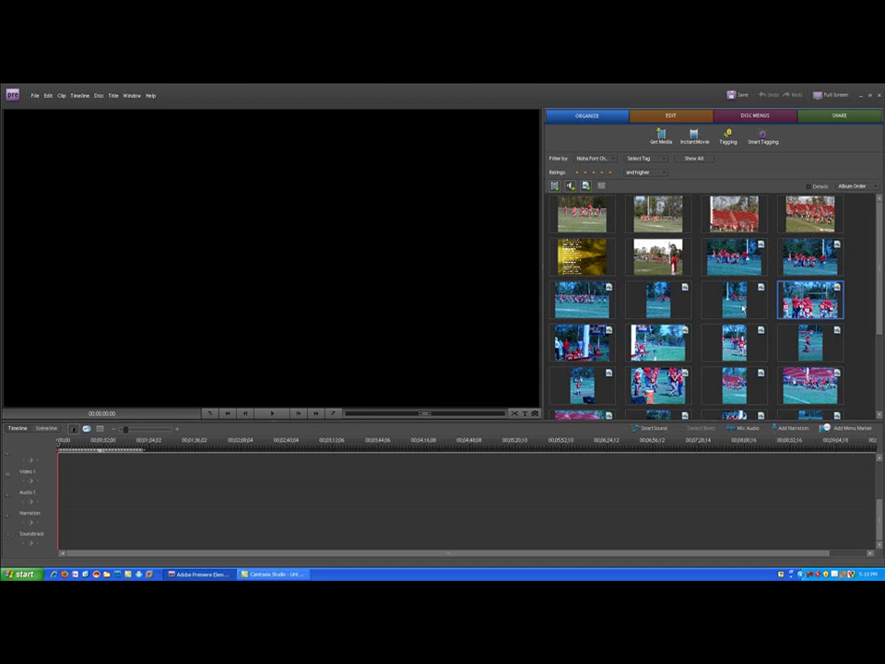
pyautogui.click(709, 308)
pyautogui.press('Left')
pyautogui.press('Left')
pyautogui.press('Down')
pyautogui.press('Right')
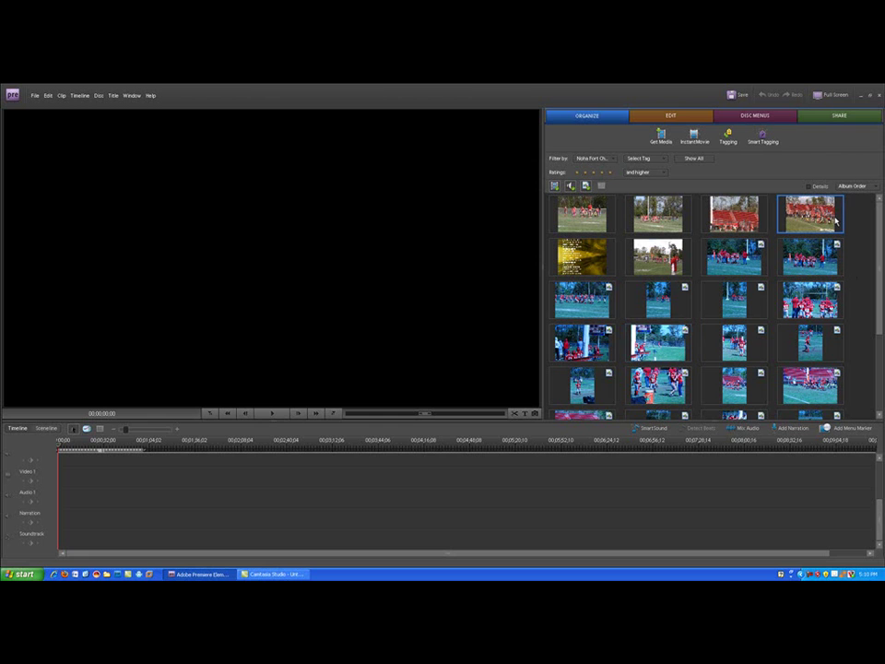
pyautogui.click(734, 214)
pyautogui.click(674, 215)
pyautogui.click(604, 218)
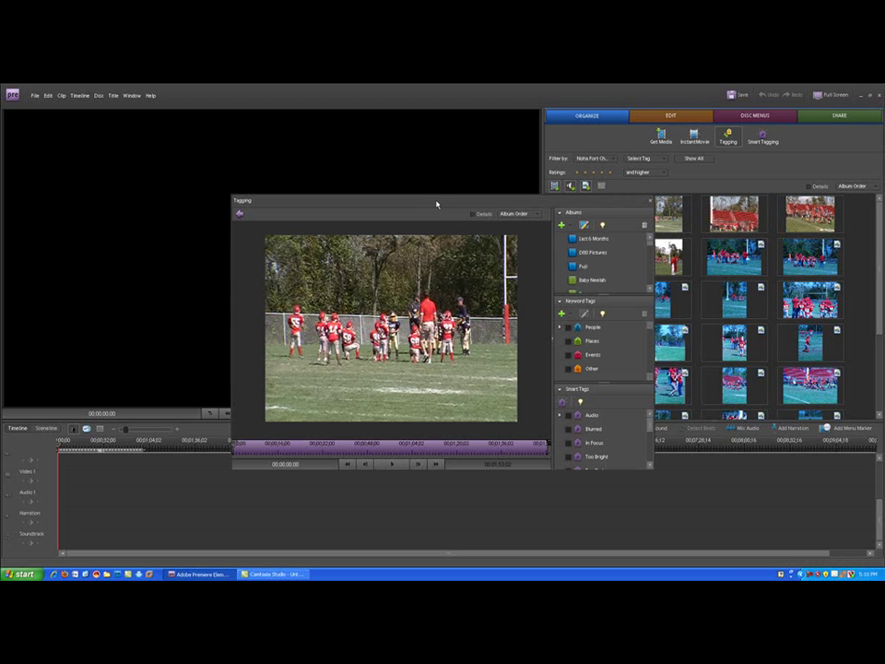
pyautogui.moveTo(433, 199); pyautogui.dragTo(423, 150)
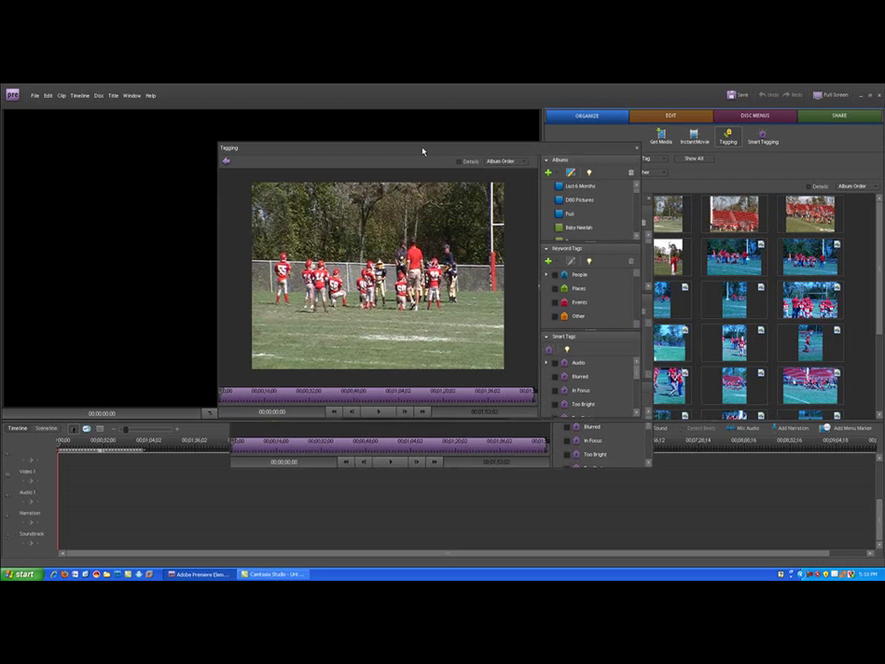
pyautogui.click(379, 414)
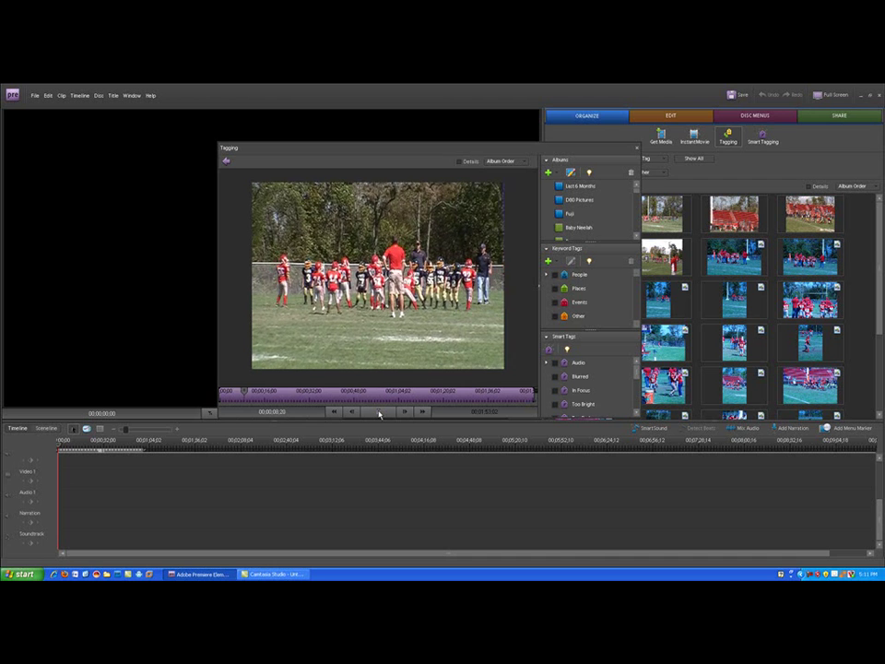
pyautogui.click(378, 412)
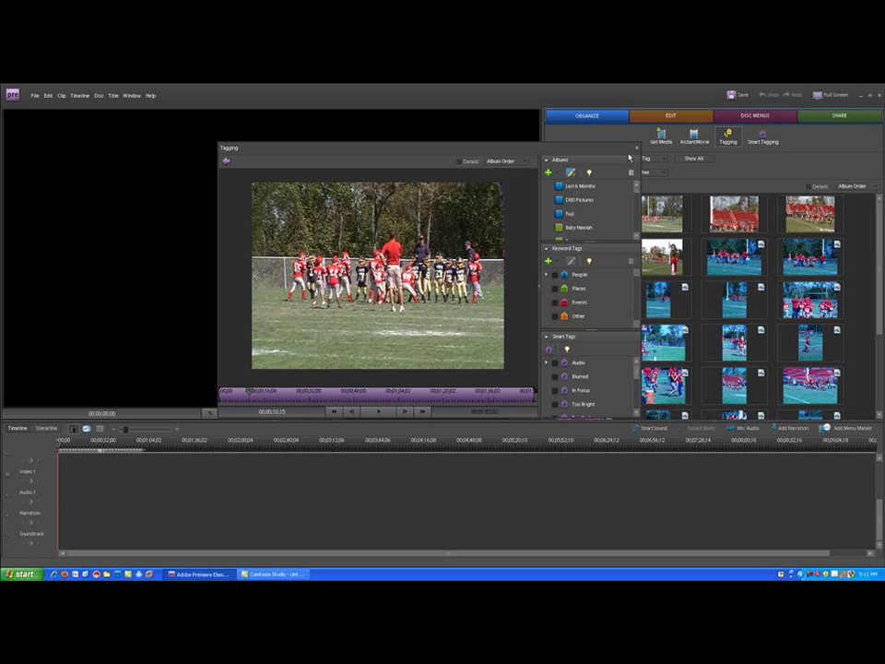
pyautogui.click(636, 149)
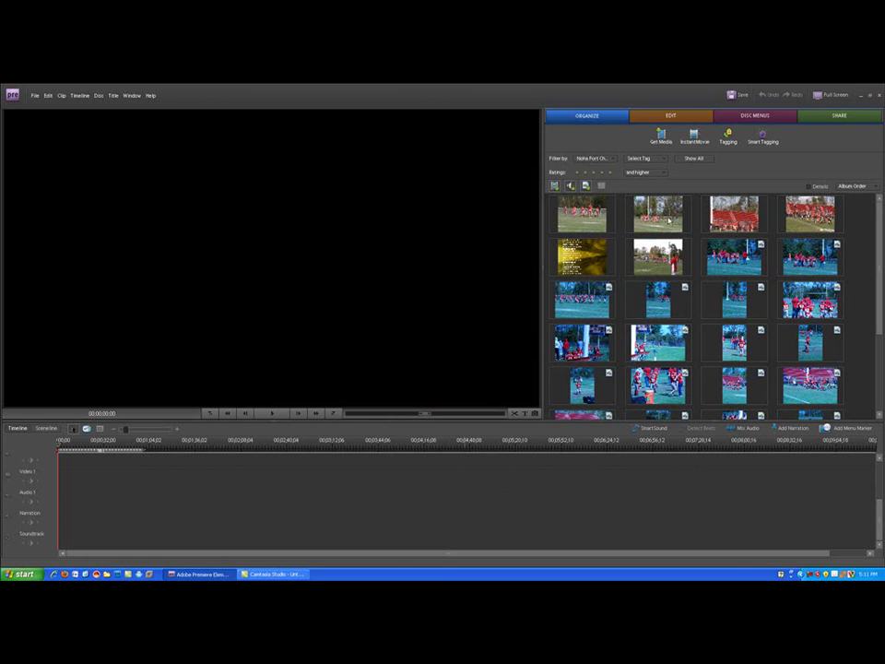
# Step: Switch the project to Sceneline view and scroll down the media grid
pyautogui.click(592, 210)
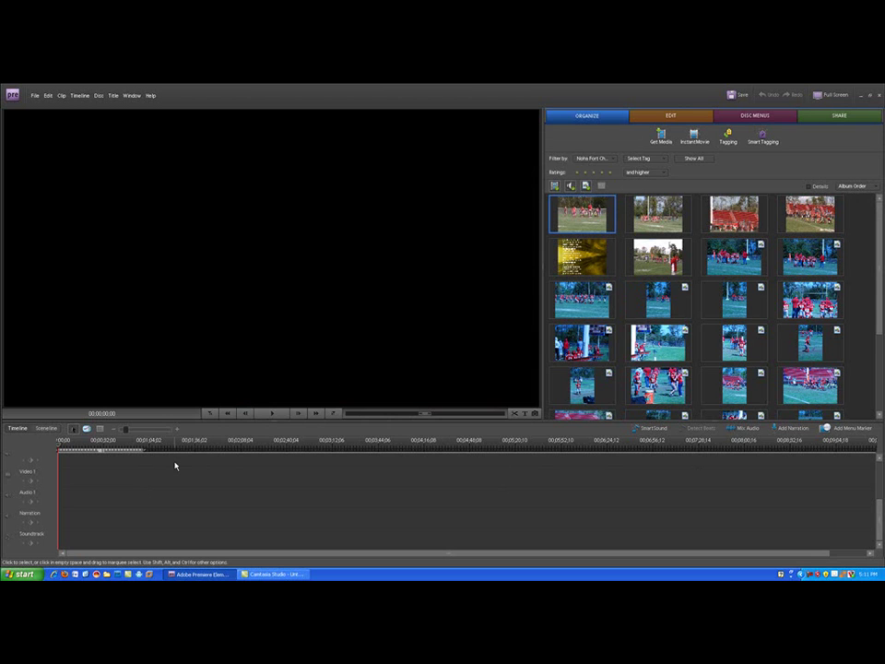
pyautogui.click(46, 429)
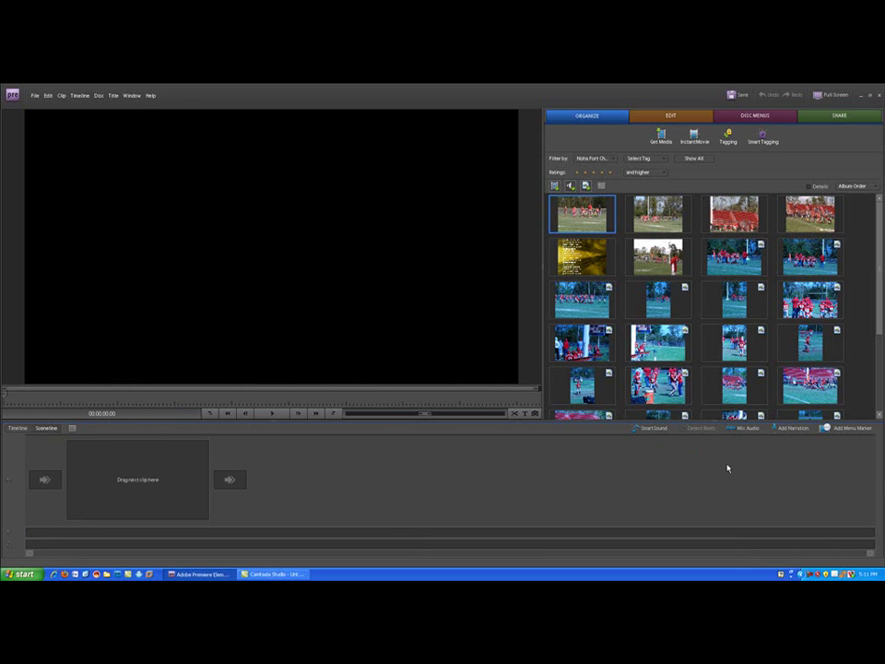
pyautogui.click(18, 428)
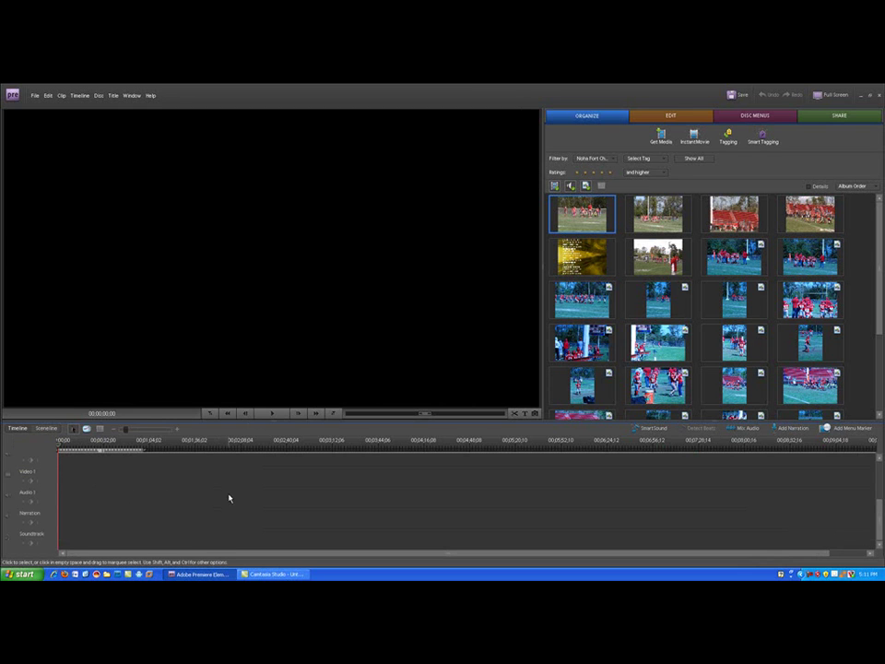
pyautogui.click(46, 429)
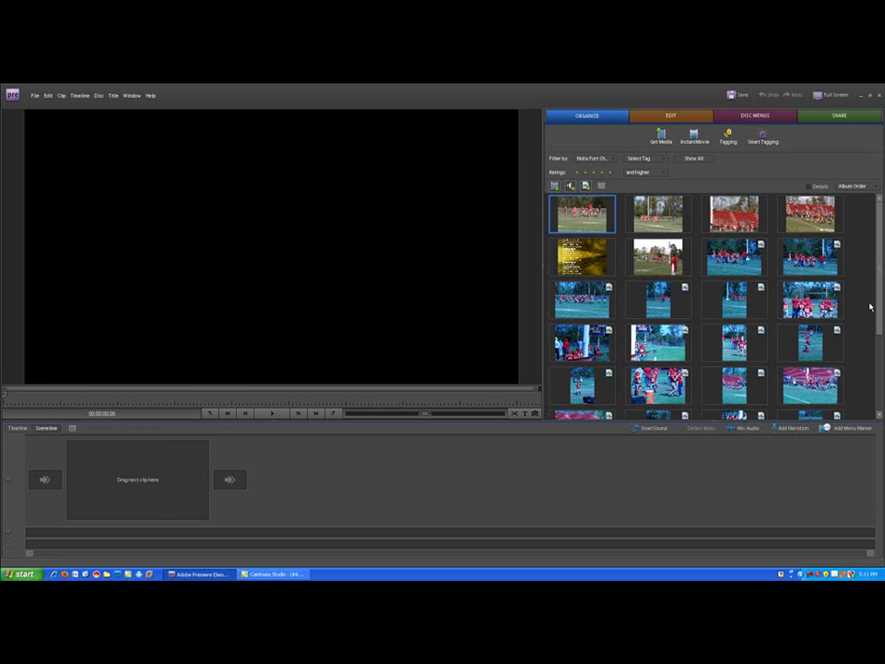
pyautogui.moveTo(878, 268); pyautogui.dragTo(880, 337)
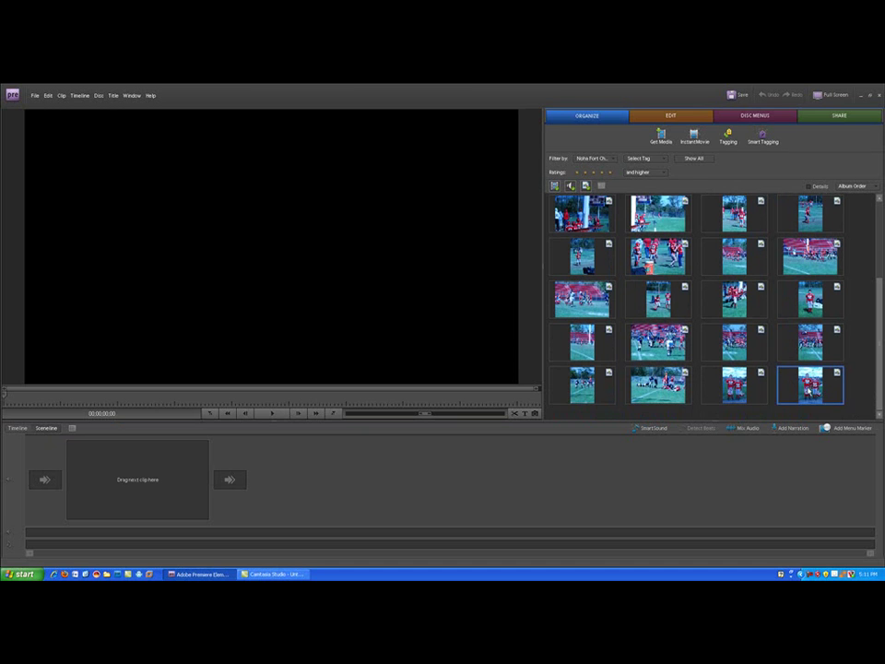
# Step: Place photo DSC_0026.JPG into the first Sceneline slot as the opening scene
pyautogui.moveTo(808, 382); pyautogui.dragTo(153, 491)
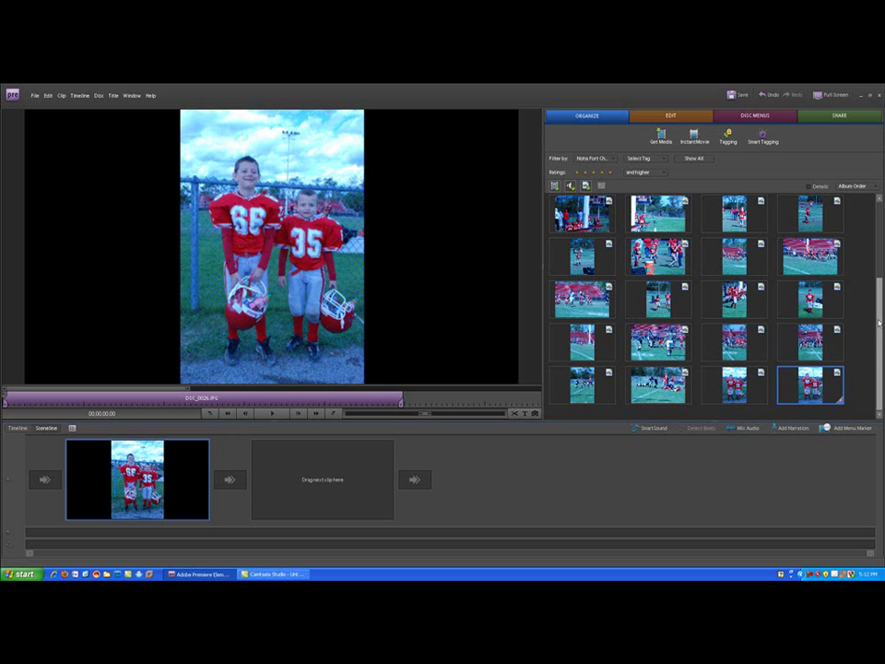
pyautogui.moveTo(881, 327); pyautogui.dragTo(880, 231)
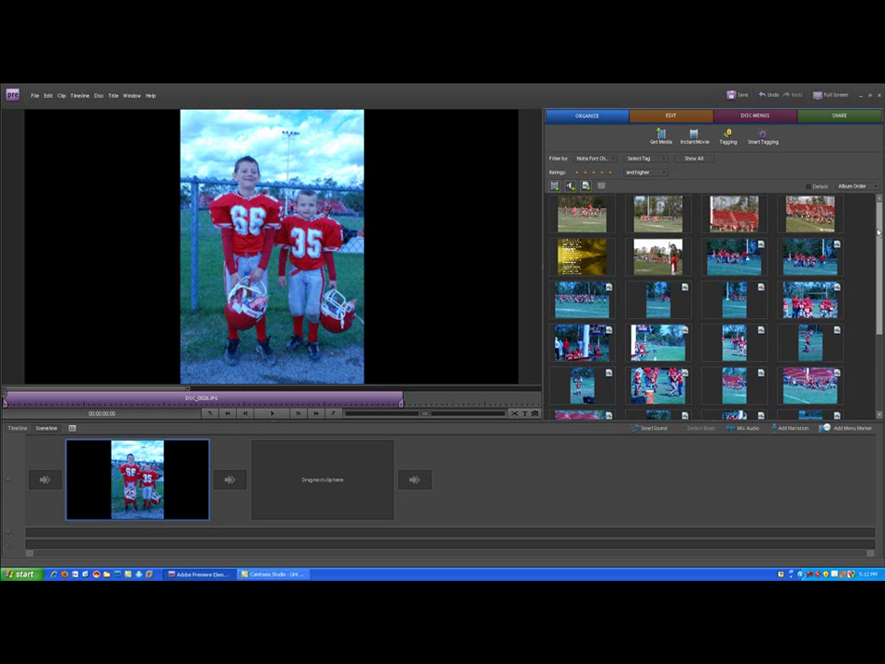
pyautogui.click(580, 220)
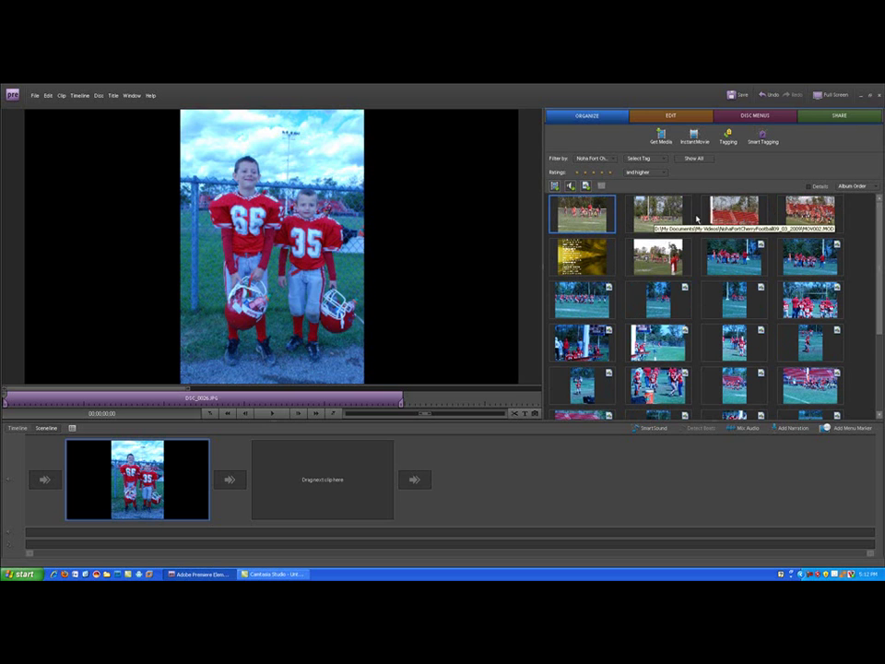
# Step: Add the first game clips one by one into the next Sceneline slots
pyautogui.moveTo(579, 213); pyautogui.dragTo(312, 480)
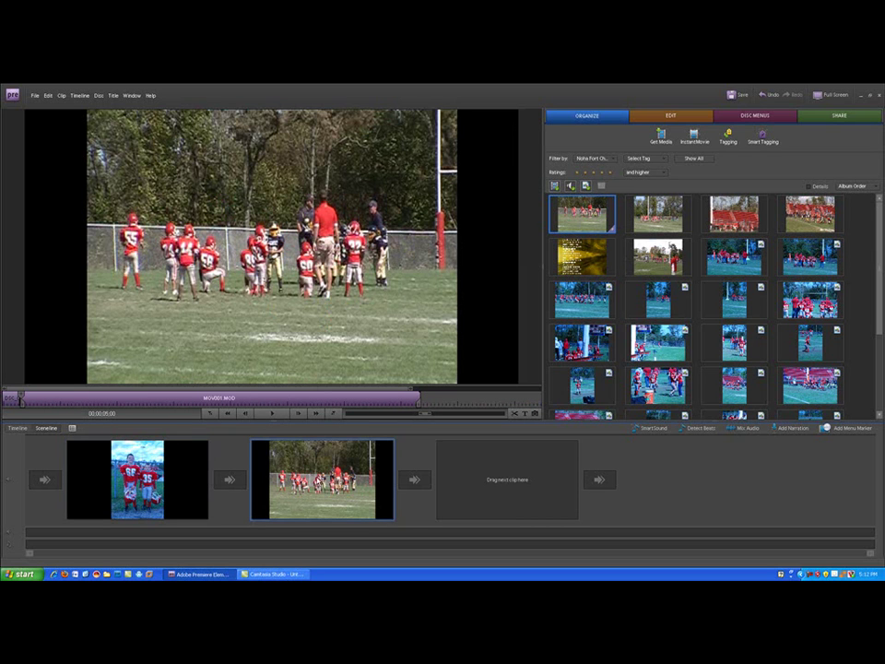
pyautogui.click(655, 218)
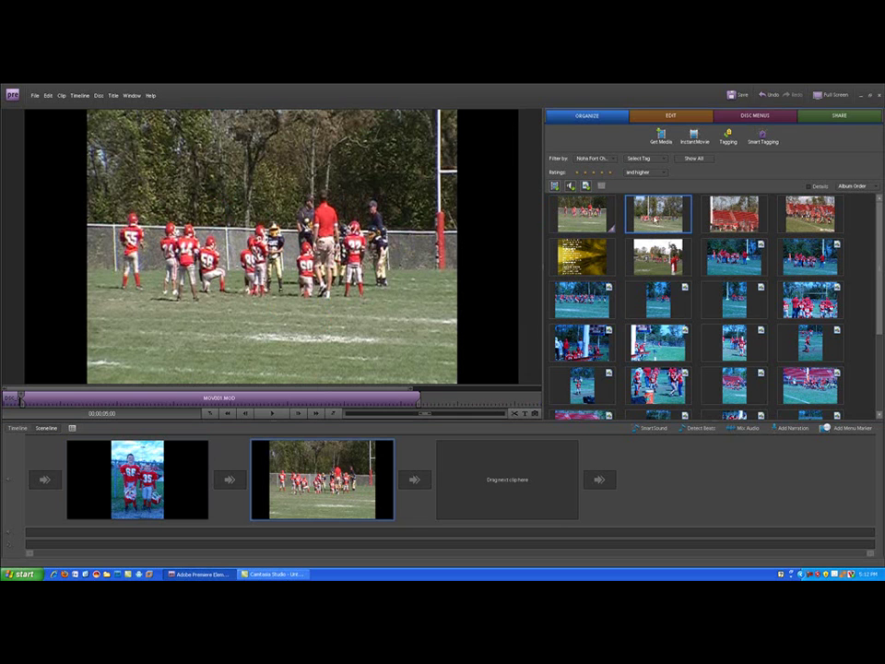
pyautogui.moveTo(521, 464); pyautogui.dragTo(522, 467)
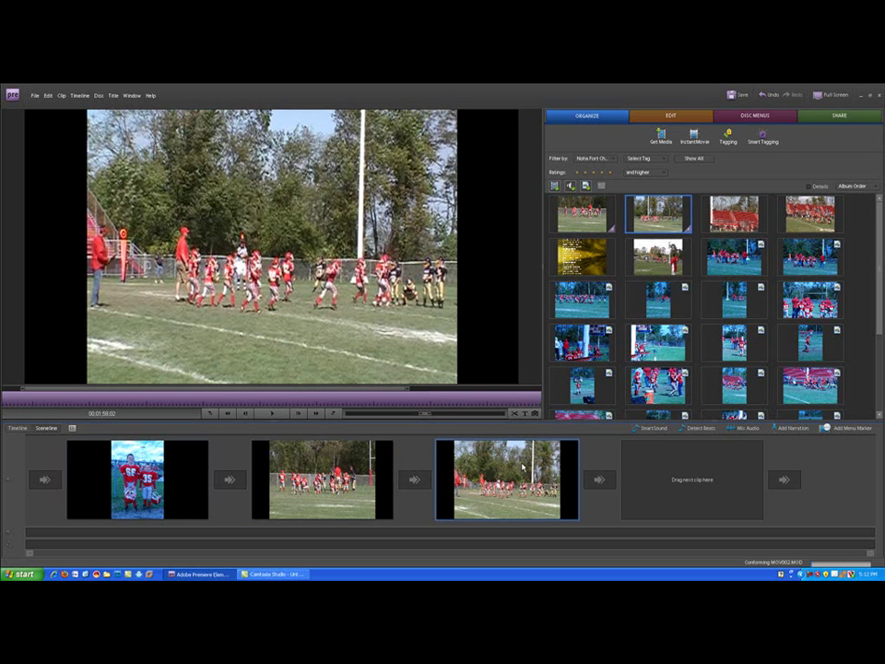
pyautogui.click(735, 215)
pyautogui.moveTo(735, 214); pyautogui.dragTo(689, 468)
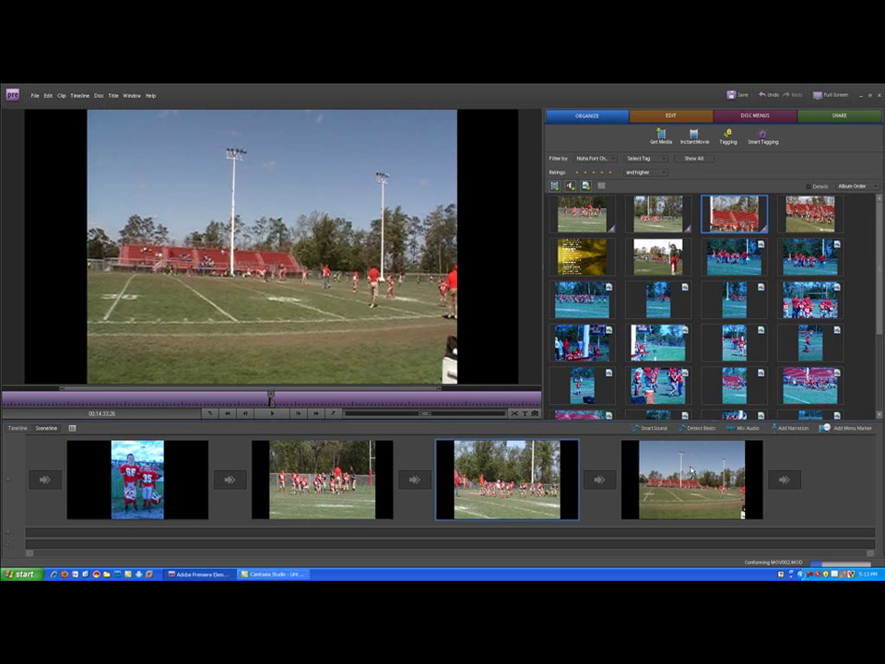
pyautogui.click(810, 218)
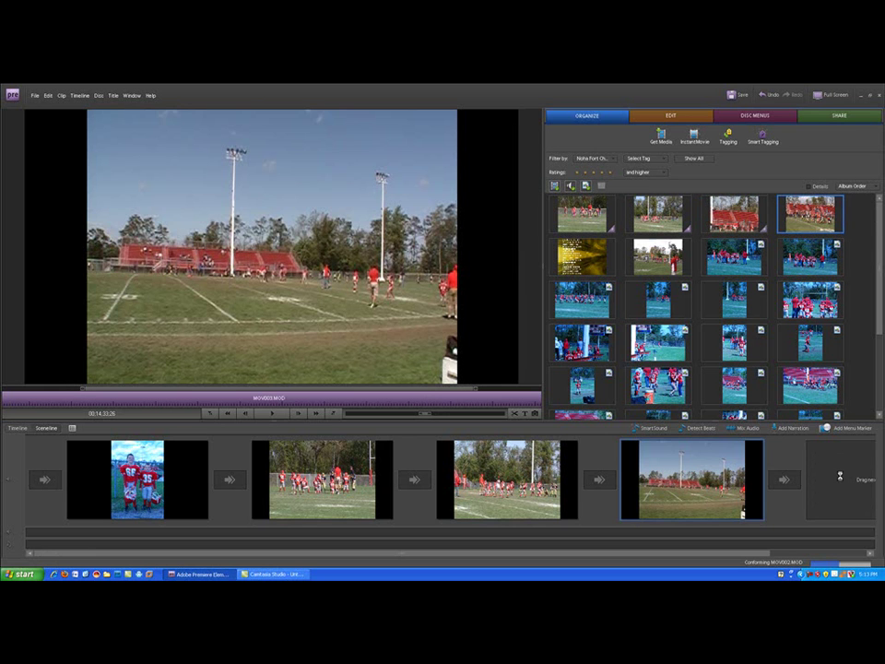
pyautogui.moveTo(840, 476); pyautogui.dragTo(840, 476)
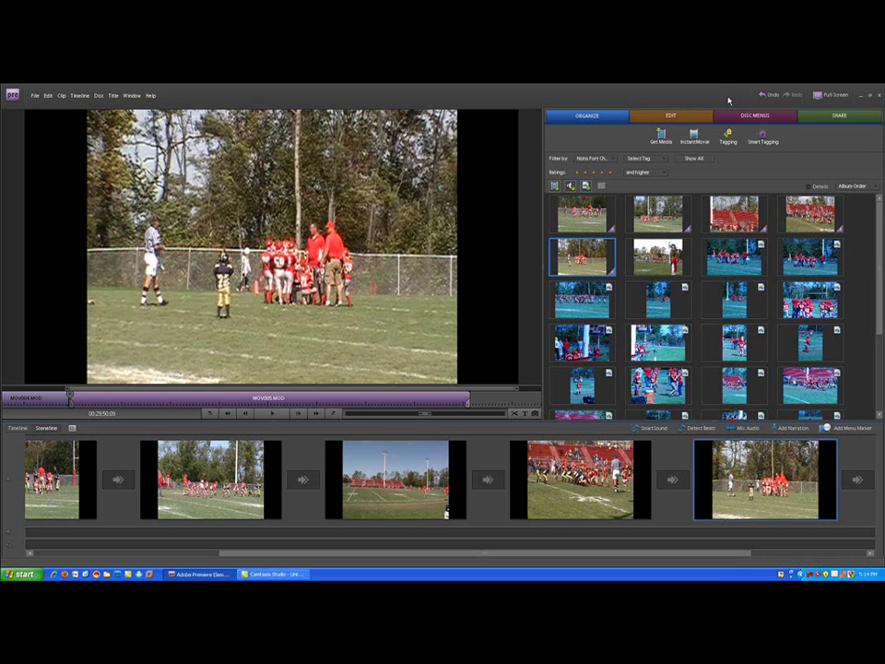
# Step: Save the project, append MOV006.MOD as the last scene, and select the stadium clip
pyautogui.click(731, 98)
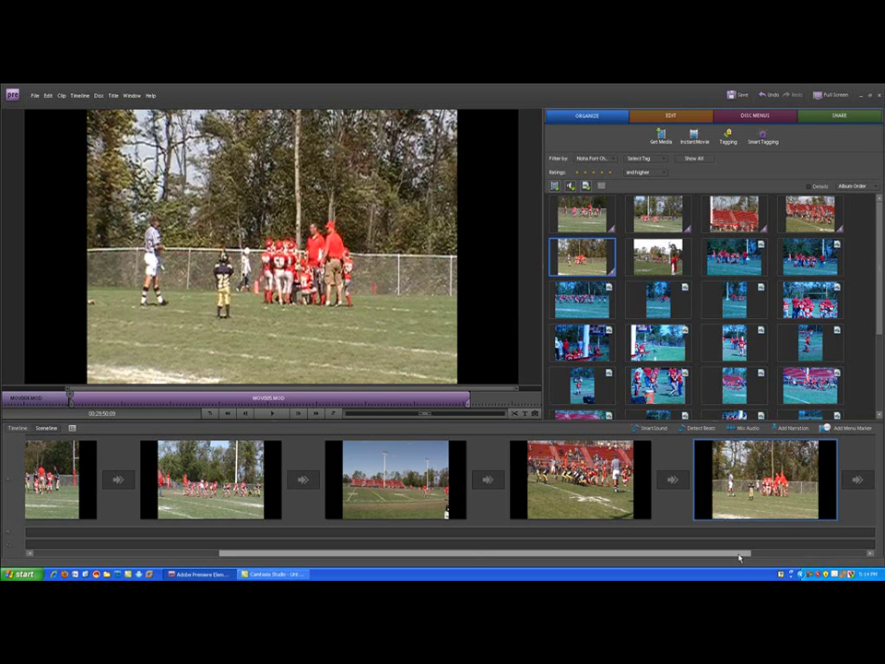
pyautogui.moveTo(740, 557); pyautogui.dragTo(808, 556)
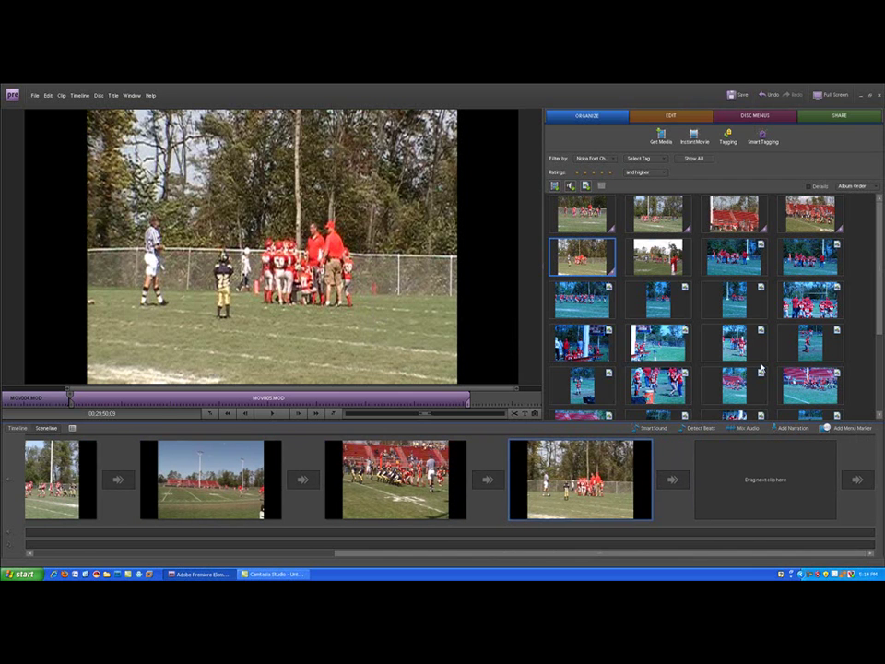
pyautogui.click(660, 259)
pyautogui.moveTo(660, 259); pyautogui.dragTo(766, 480)
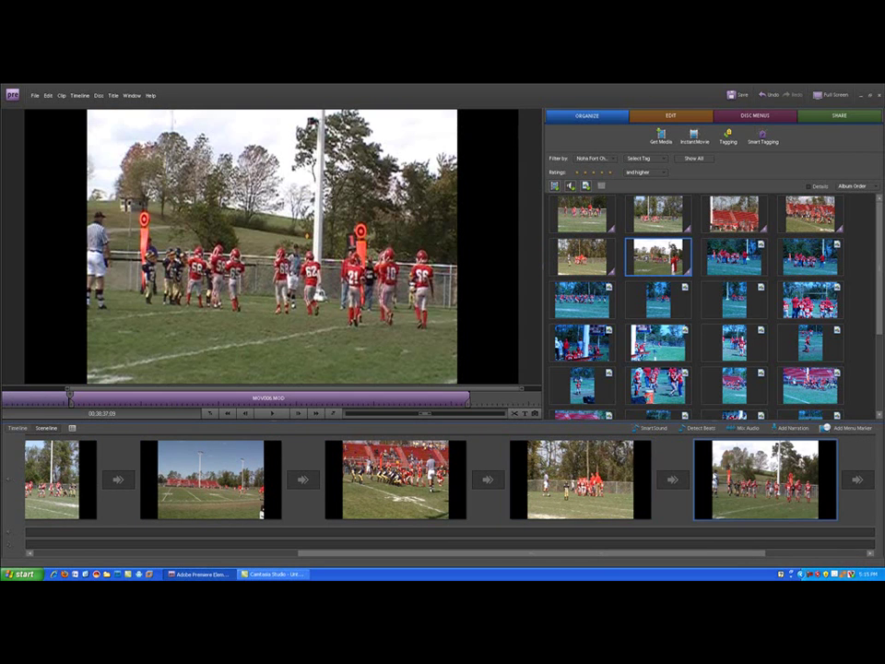
pyautogui.click(261, 444)
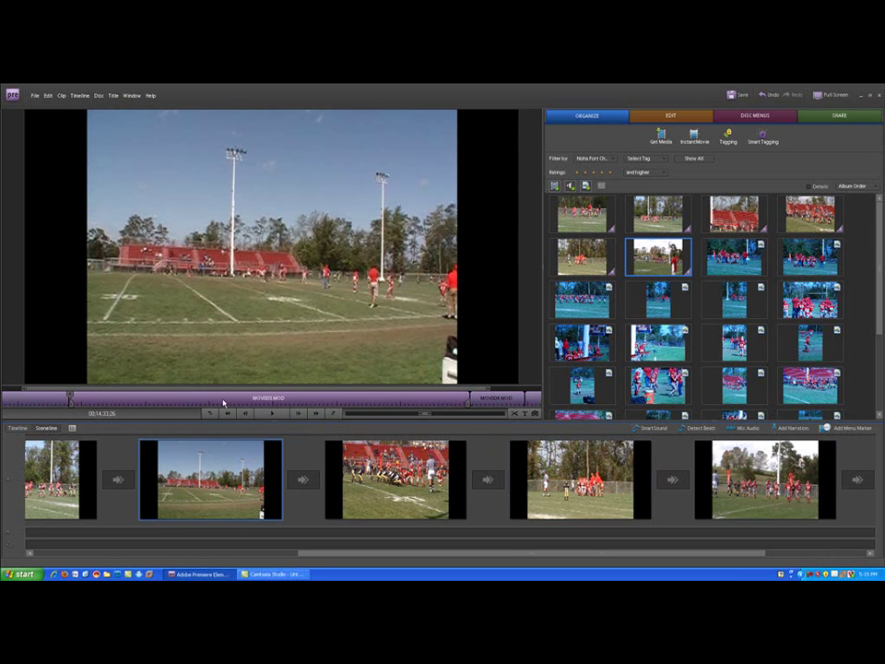
# Step: Play, pause and scrub through the stadium clip, then return to DSC_0026.JPG at 00:00:00:00
pyautogui.click(271, 420)
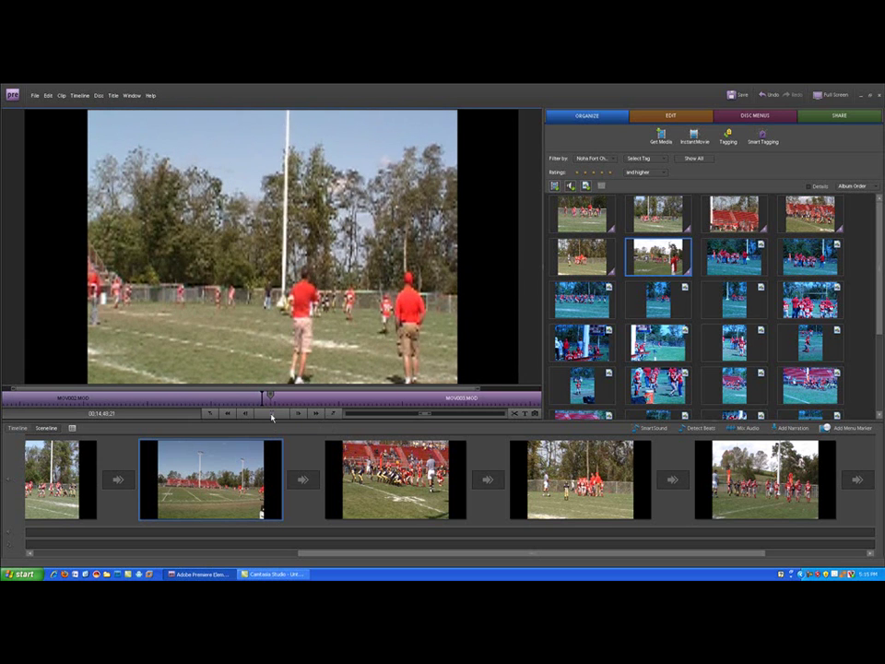
pyautogui.click(289, 416)
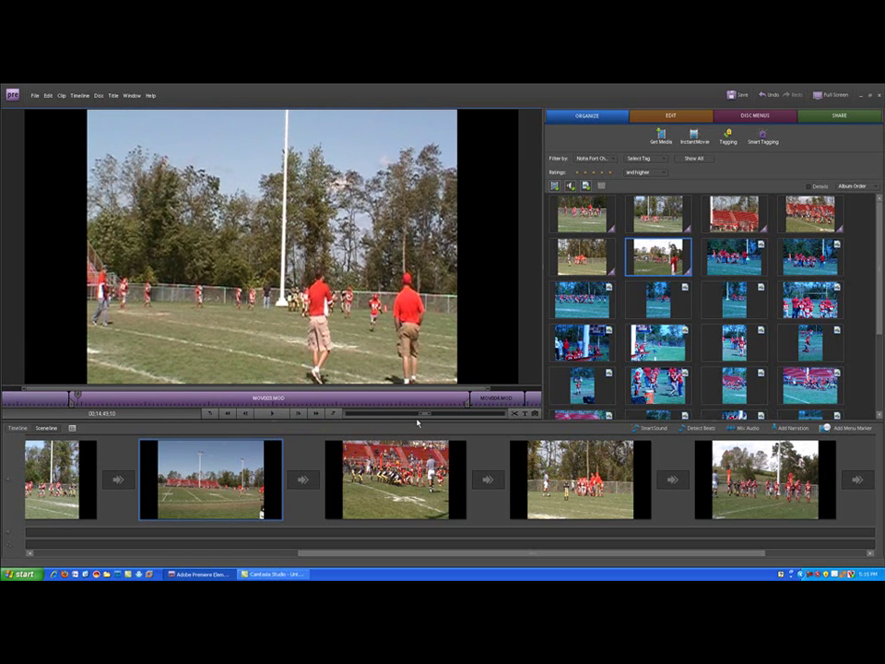
pyautogui.moveTo(426, 415)
pyautogui.mouseDown()
pyautogui.moveTo(491, 416)
pyautogui.moveTo(418, 419)
pyautogui.mouseUp()
pyautogui.click(270, 416)
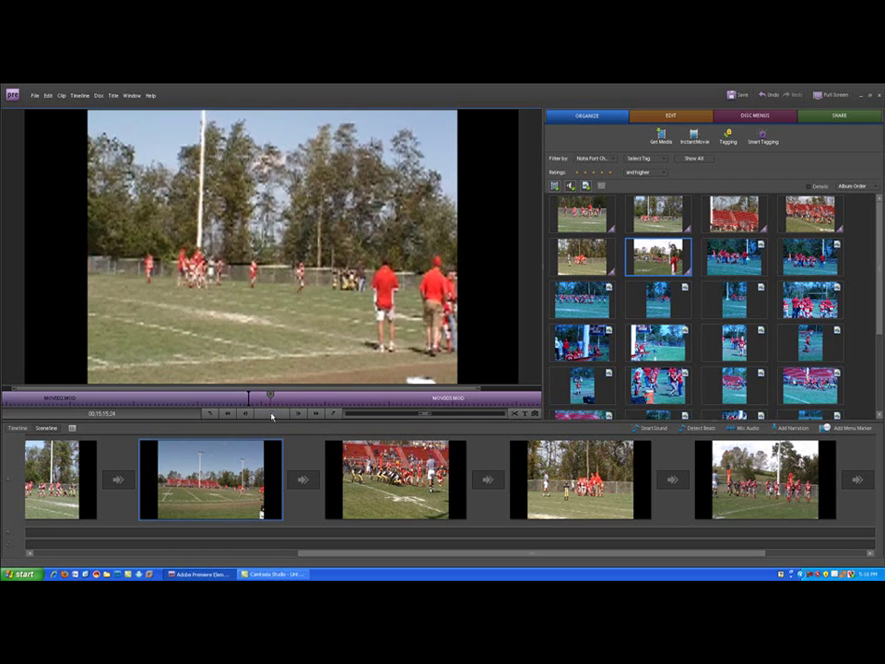
pyautogui.click(271, 416)
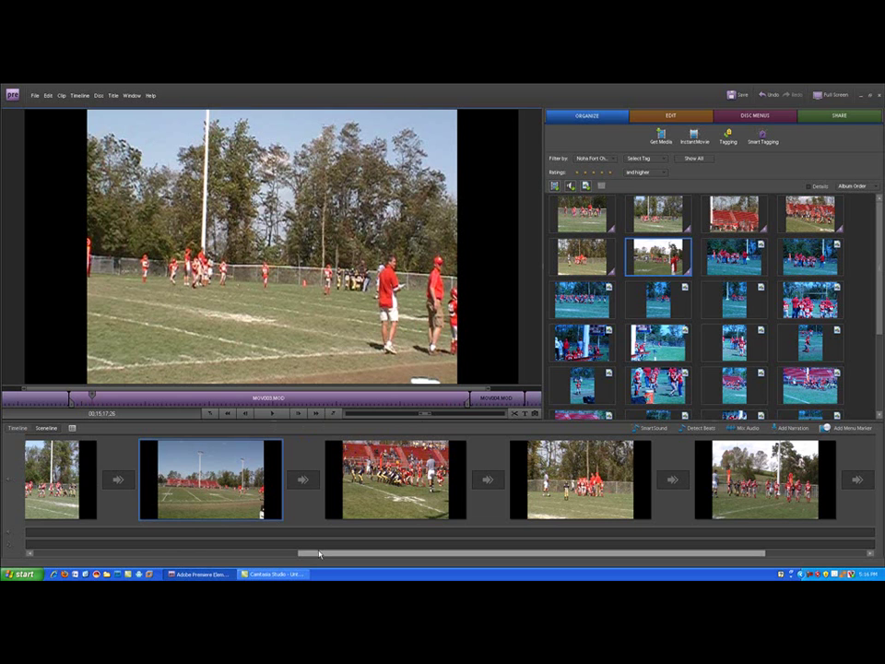
pyautogui.moveTo(322, 554); pyautogui.dragTo(46, 558)
pyautogui.click(143, 489)
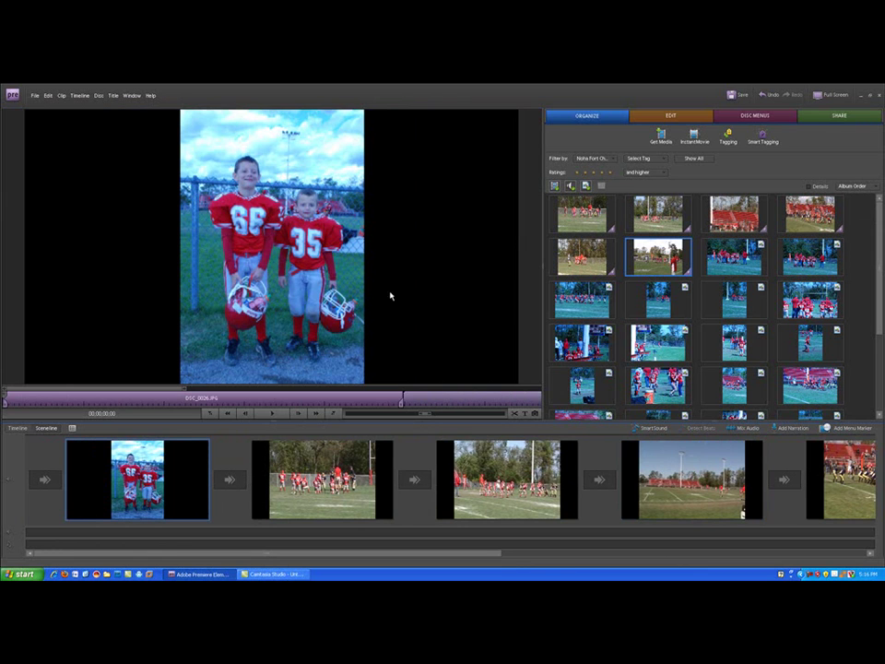
# Step: Show the Edit workspace's Titles, briefly checking Disc Menus, to list the Fun title templates
pyautogui.click(670, 116)
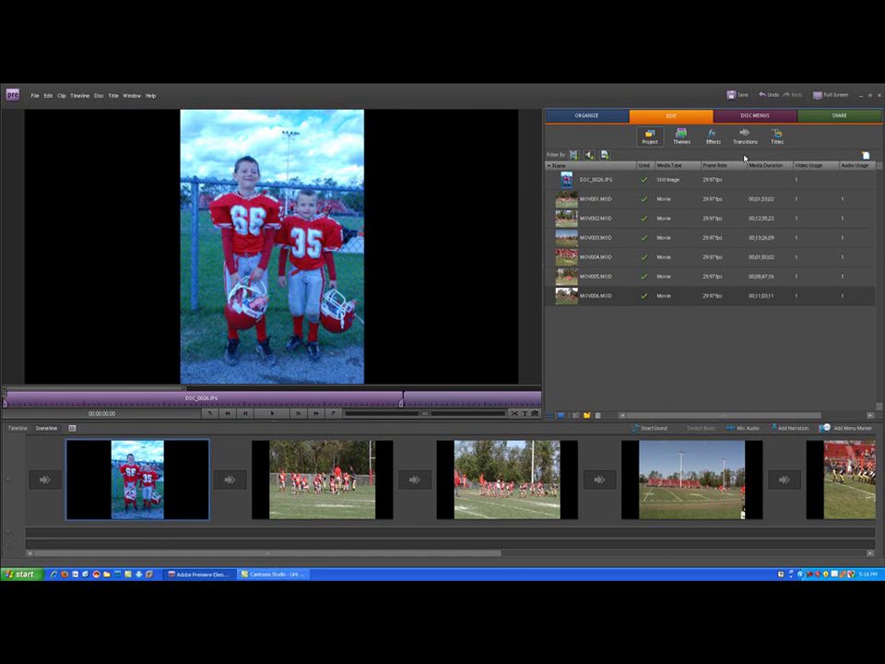
pyautogui.click(779, 139)
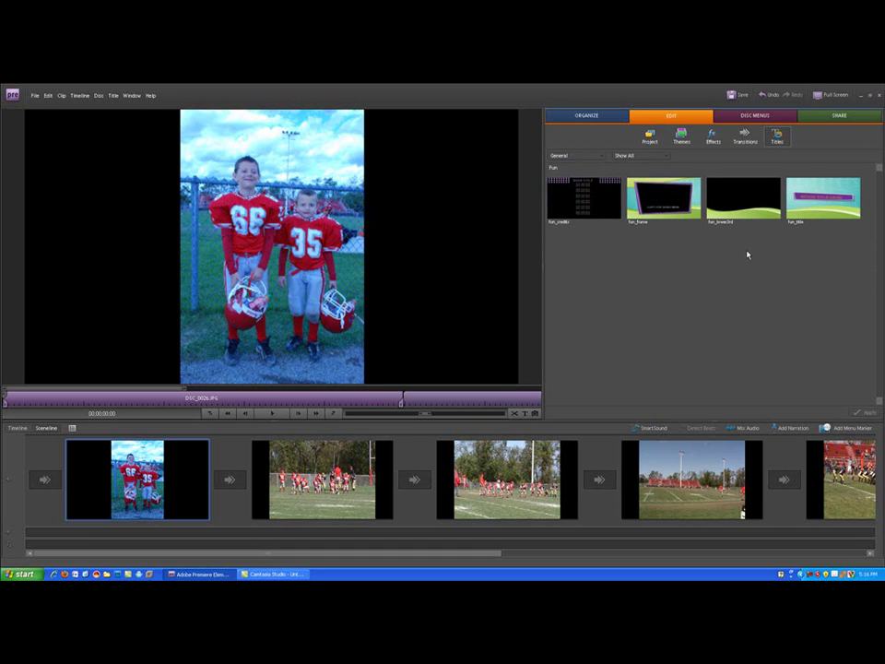
pyautogui.click(750, 117)
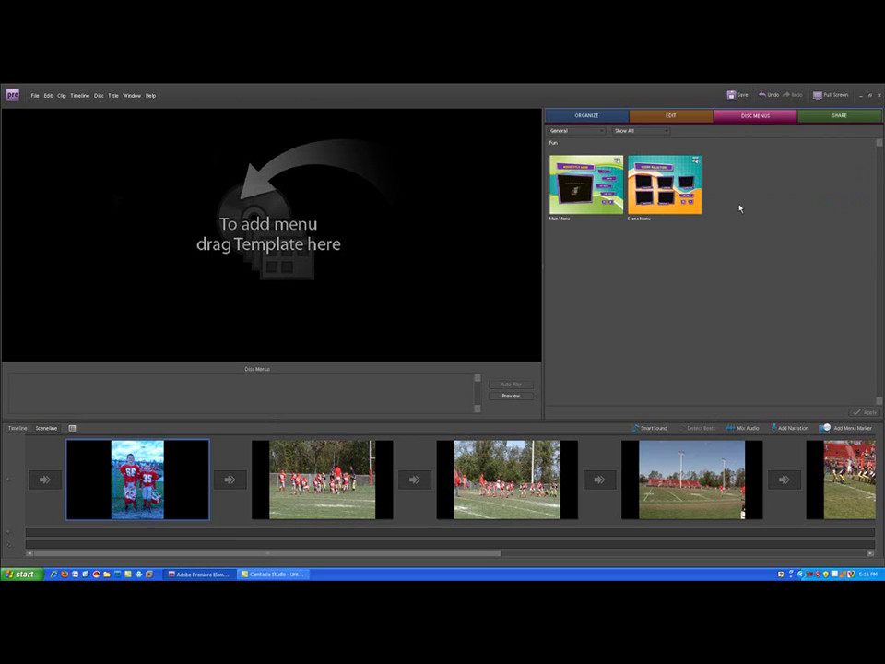
pyautogui.click(673, 117)
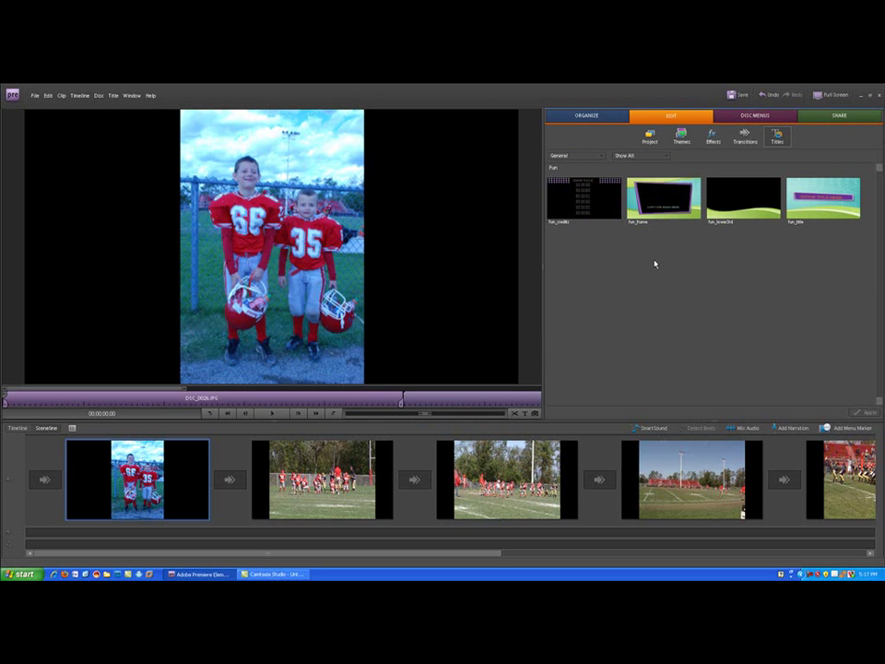
pyautogui.click(603, 157)
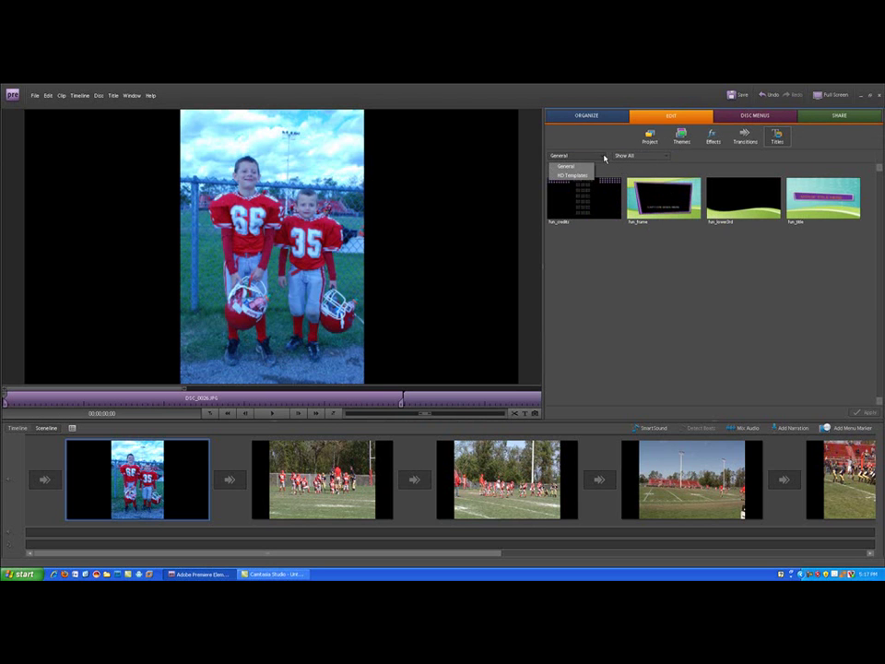
pyautogui.click(665, 157)
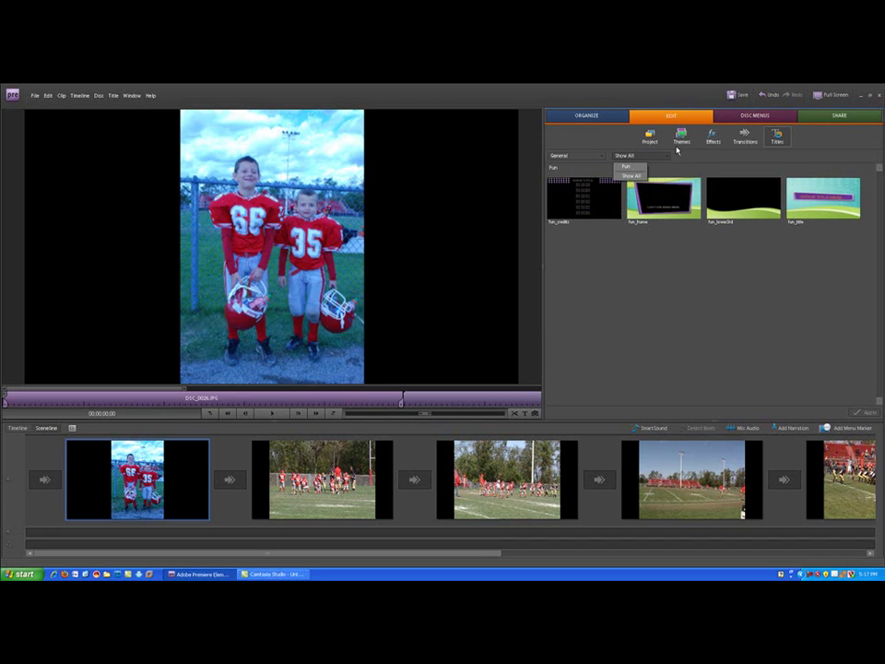
# Step: Insert the Doors transition between DSC_0026.JPG and the first game clip and play it back
pyautogui.click(747, 135)
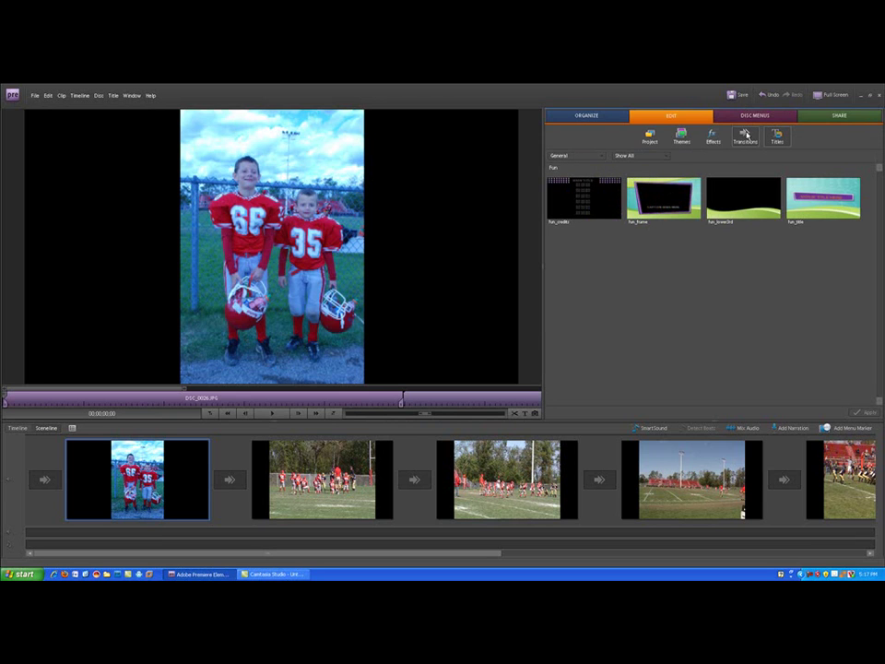
pyautogui.click(747, 136)
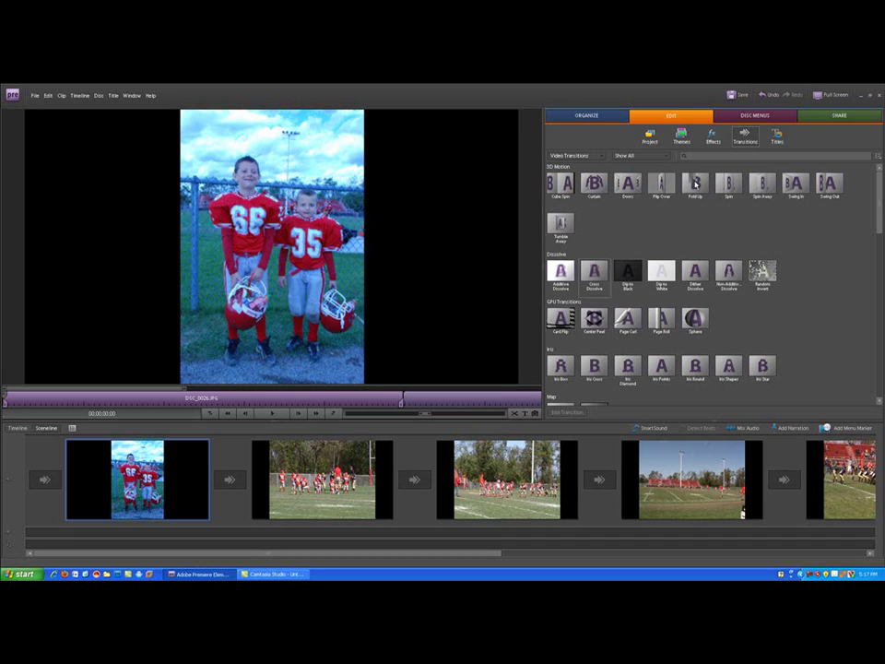
pyautogui.click(626, 185)
pyautogui.moveTo(229, 483); pyautogui.dragTo(229, 483)
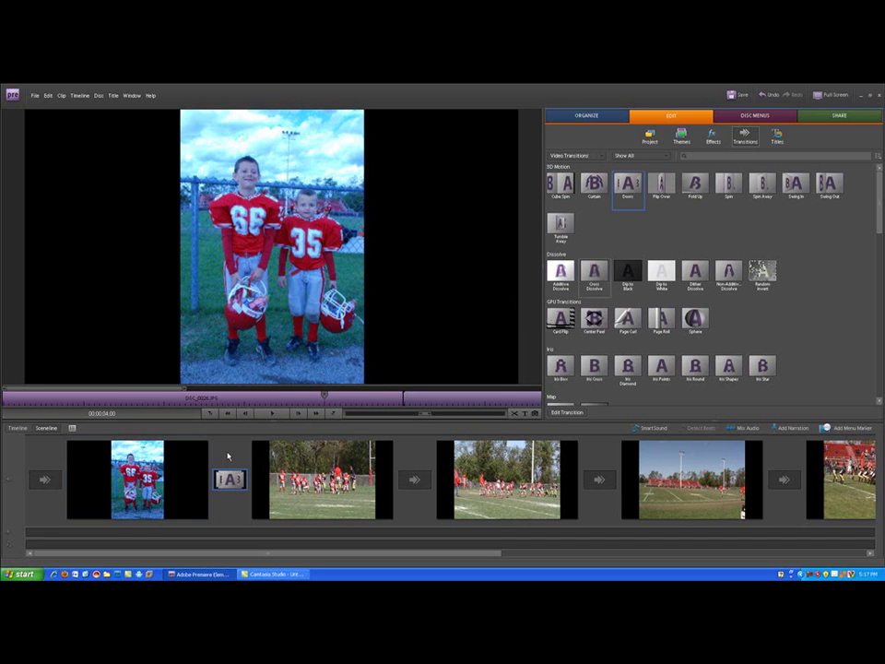
pyautogui.click(189, 462)
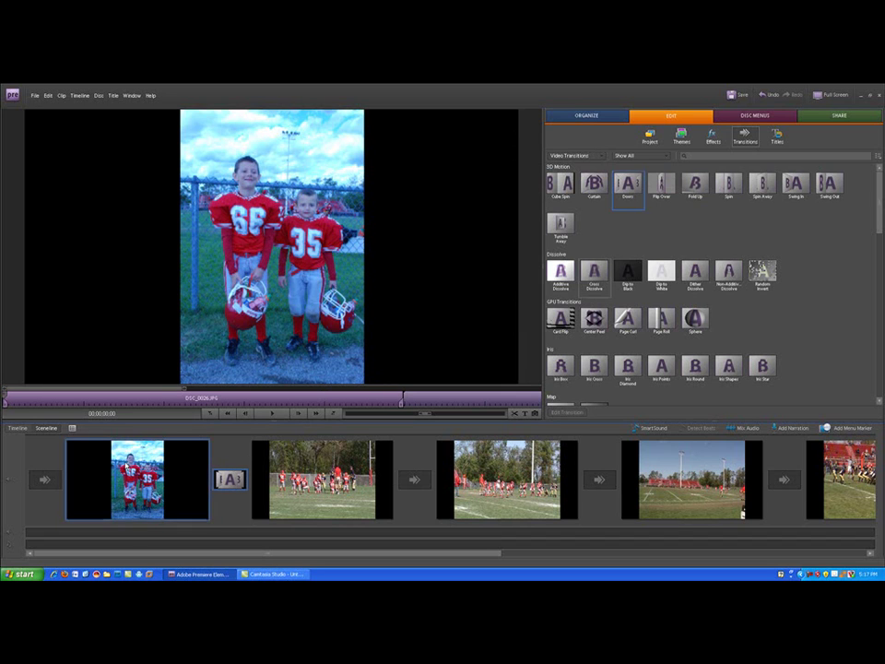
pyautogui.click(268, 414)
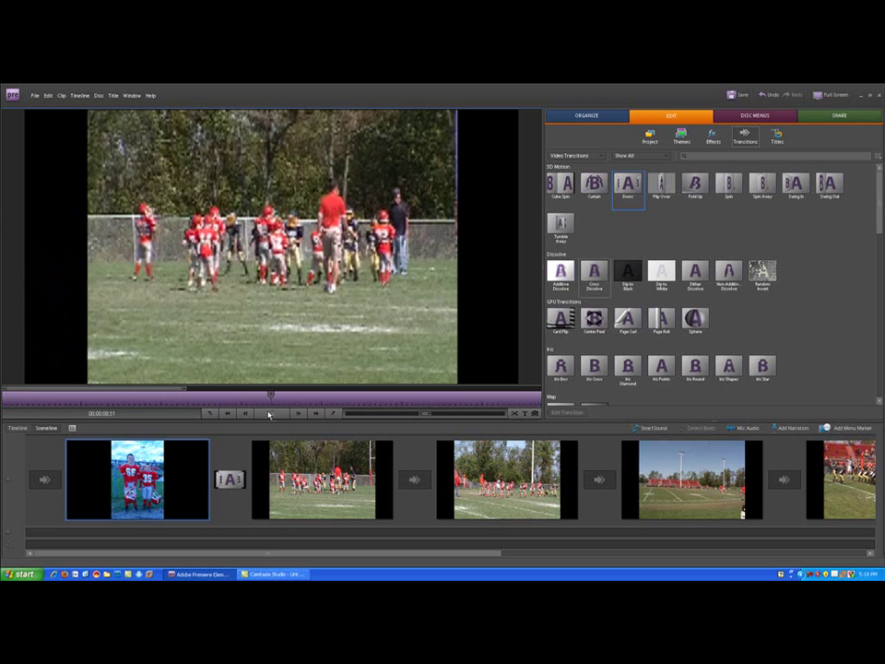
# Step: Stop playback and try the preview at 100%, then 50% magnification
pyautogui.click(268, 415)
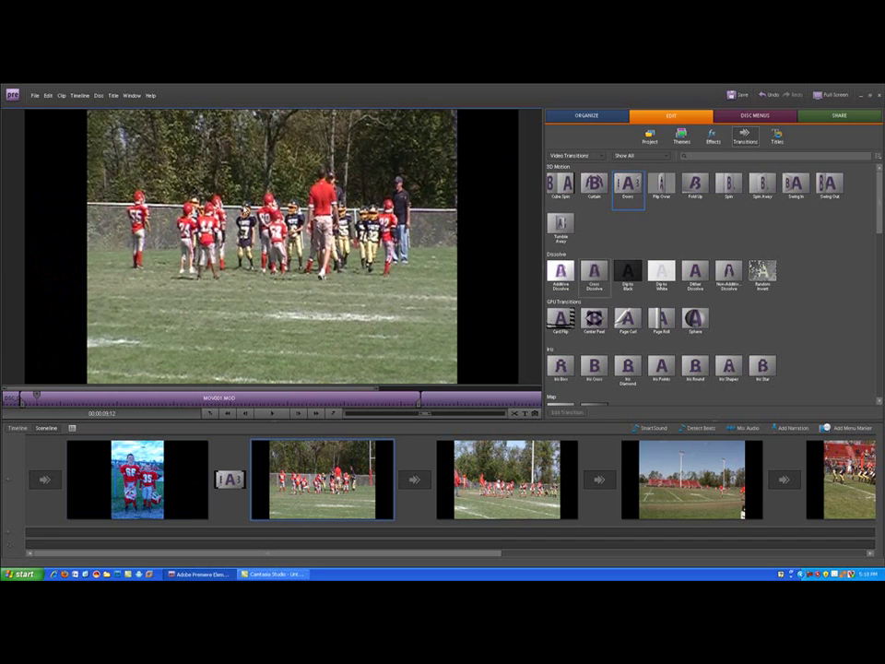
pyautogui.rightClick(261, 171)
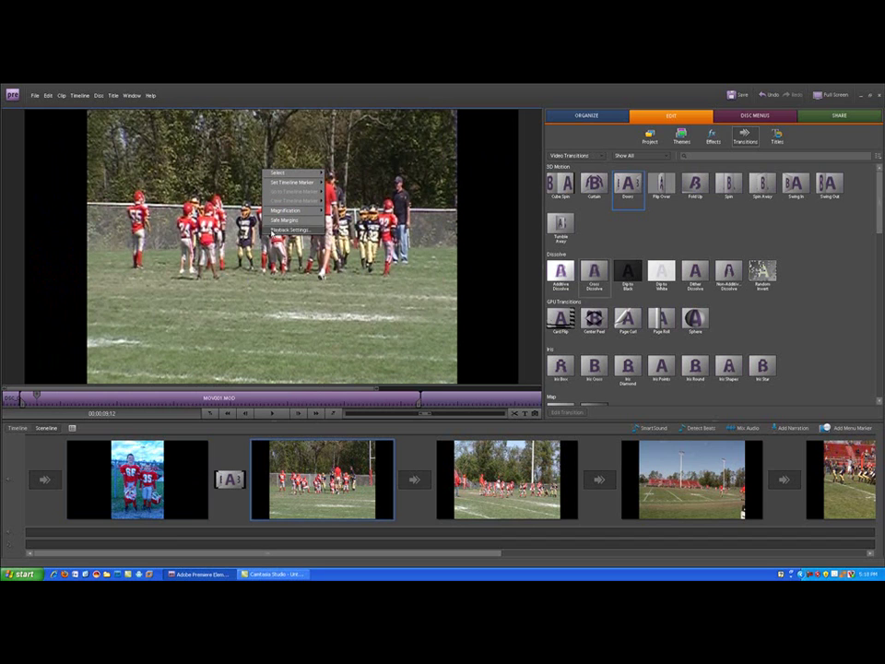
pyautogui.moveTo(287, 213)
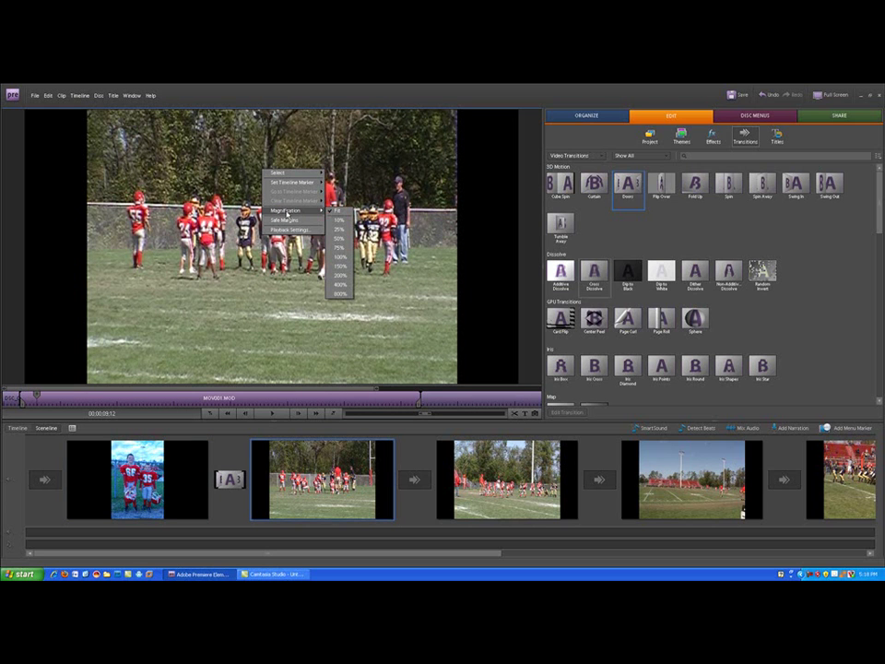
pyautogui.click(342, 258)
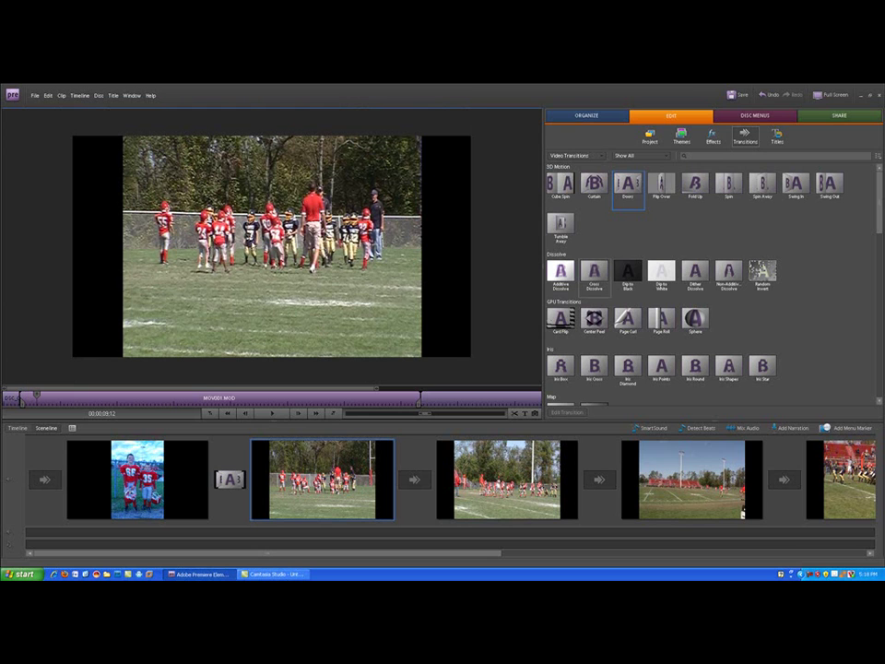
pyautogui.rightClick(252, 239)
pyautogui.moveTo(269, 282)
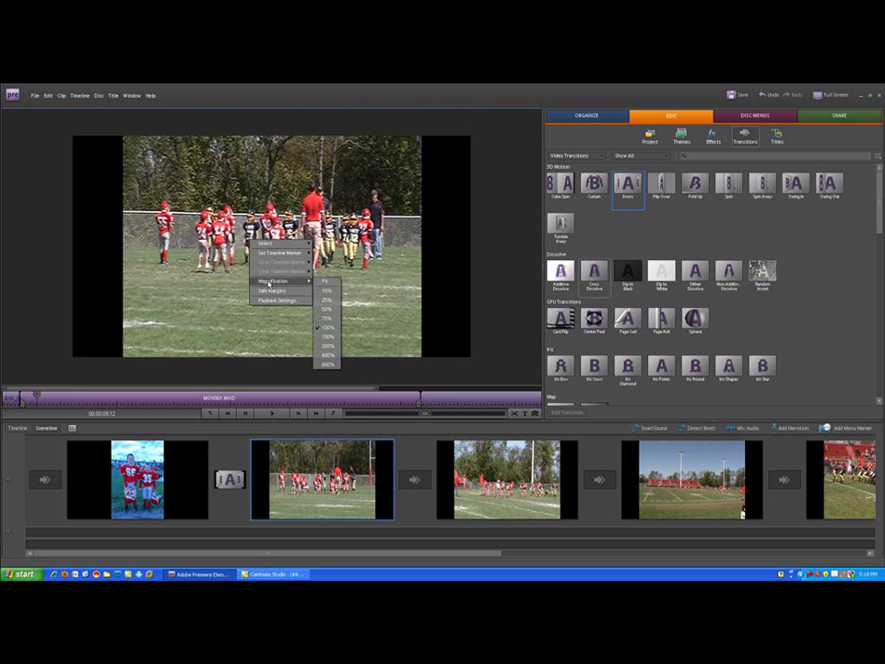
pyautogui.click(326, 309)
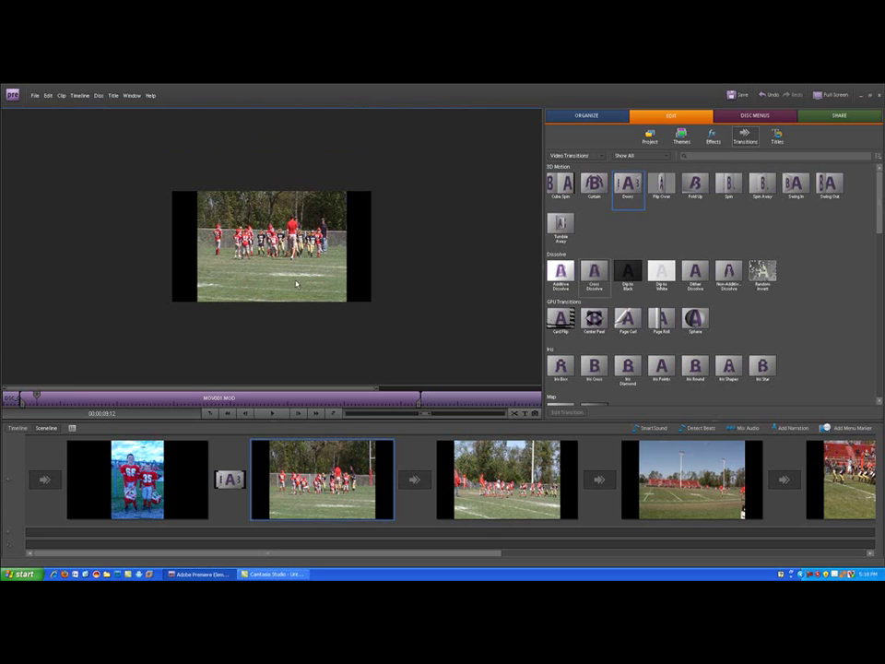
# Step: Return the preview to 100% magnification and play part of the game footage, then stop
pyautogui.rightClick(273, 241)
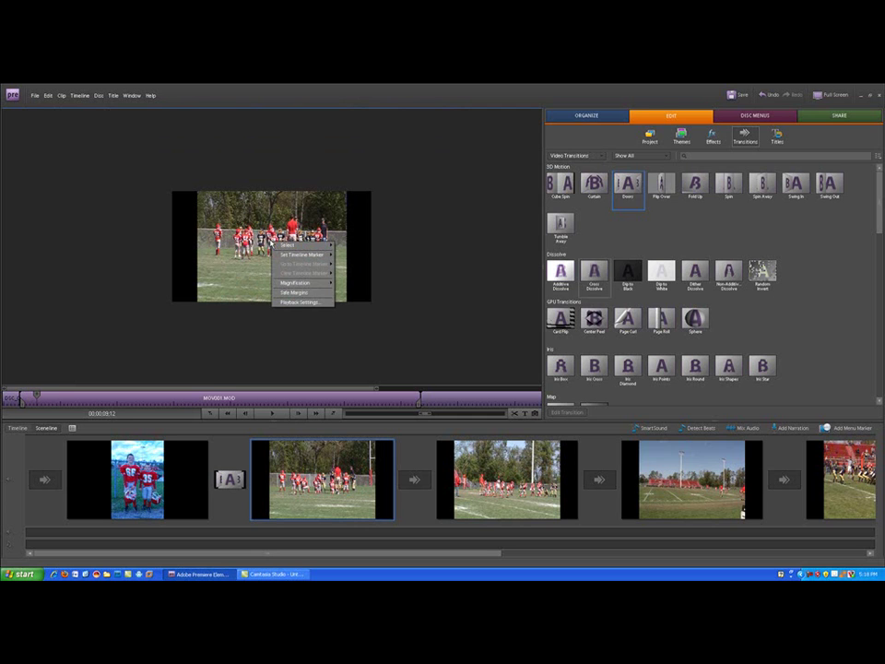
pyautogui.moveTo(325, 284)
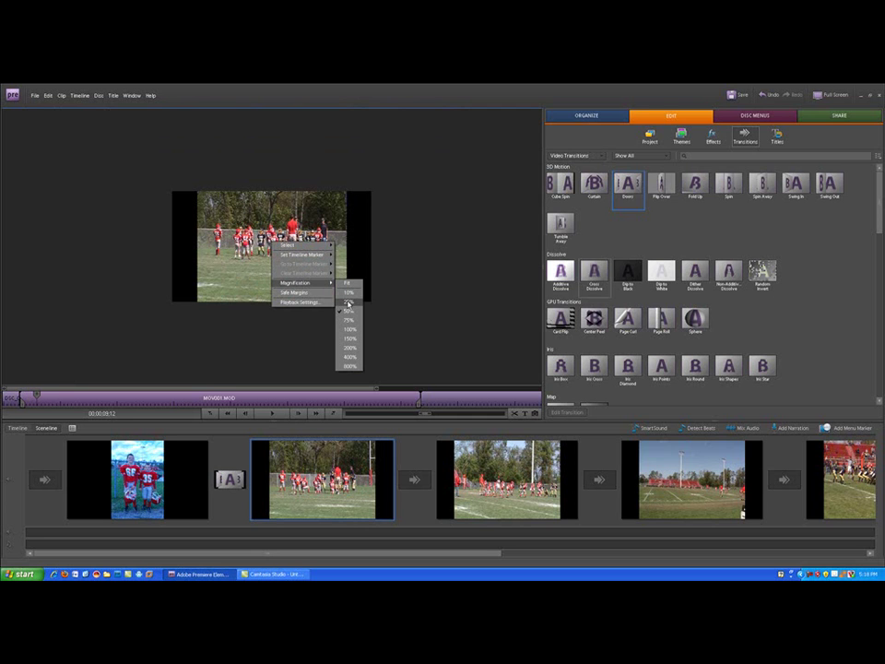
pyautogui.click(347, 320)
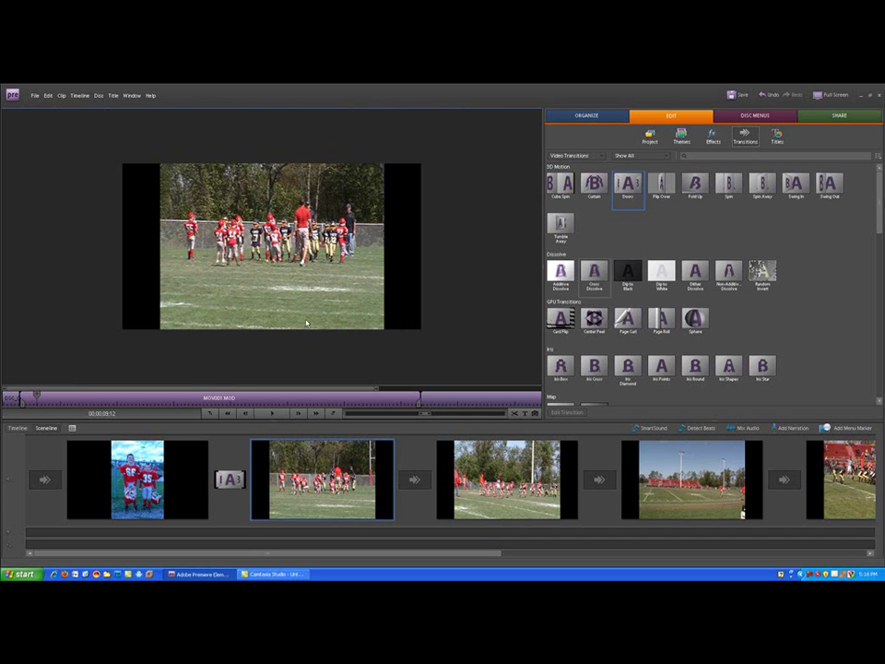
pyautogui.click(276, 414)
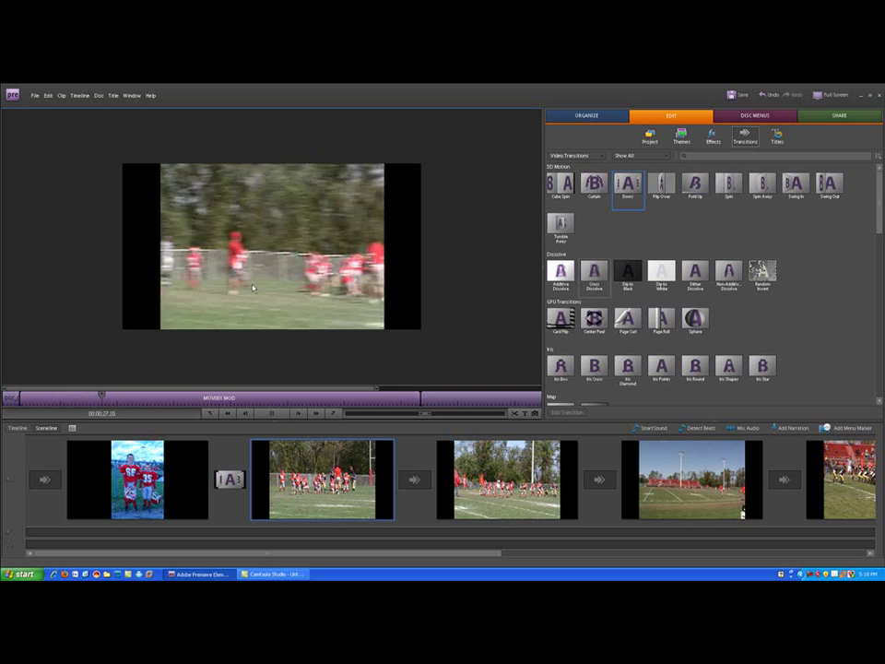
pyautogui.click(270, 417)
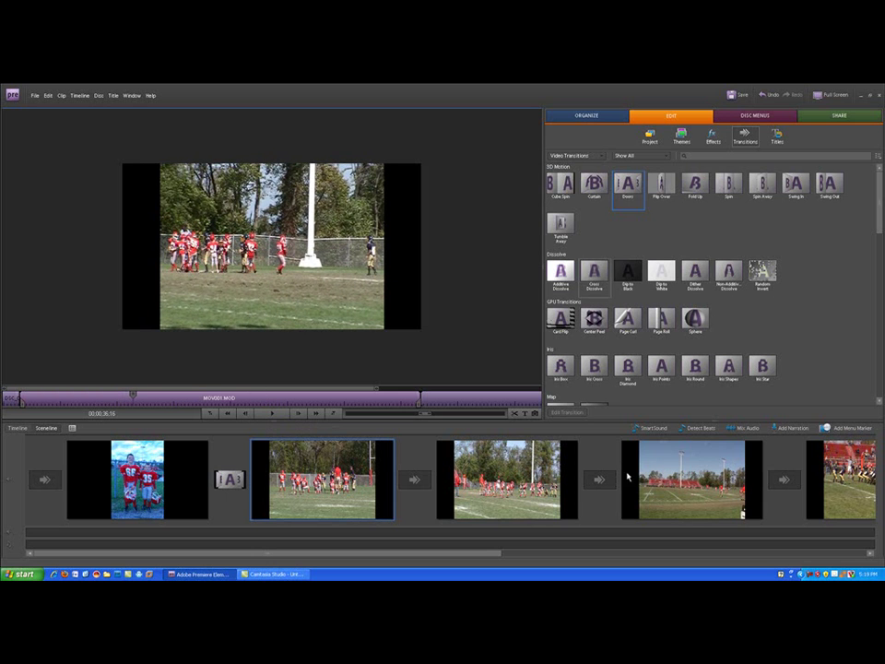
# Step: Switch to the full Timeline, return the playhead to the start, and play briefly
pyautogui.click(17, 429)
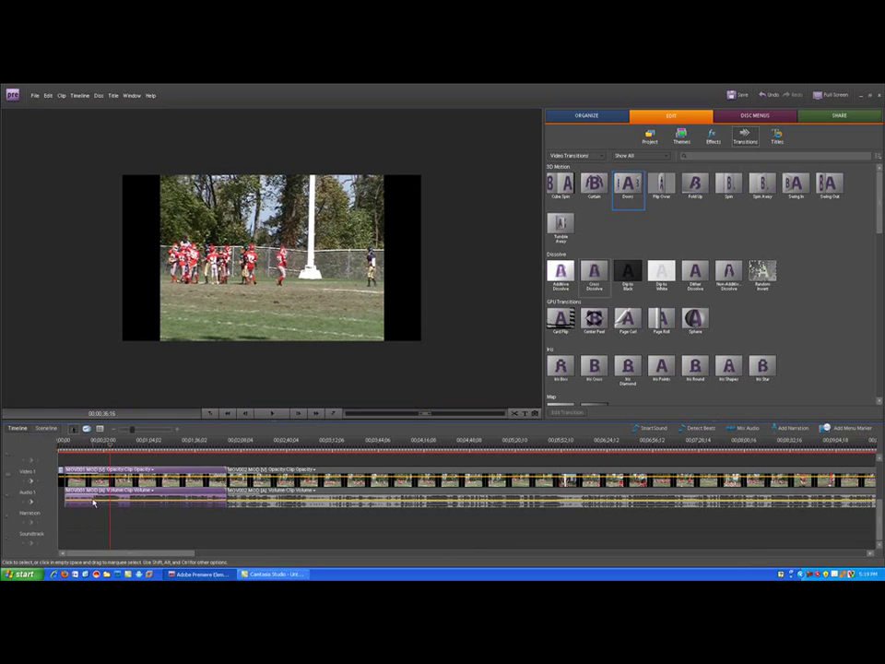
pyautogui.moveTo(62, 480); pyautogui.dragTo(77, 500)
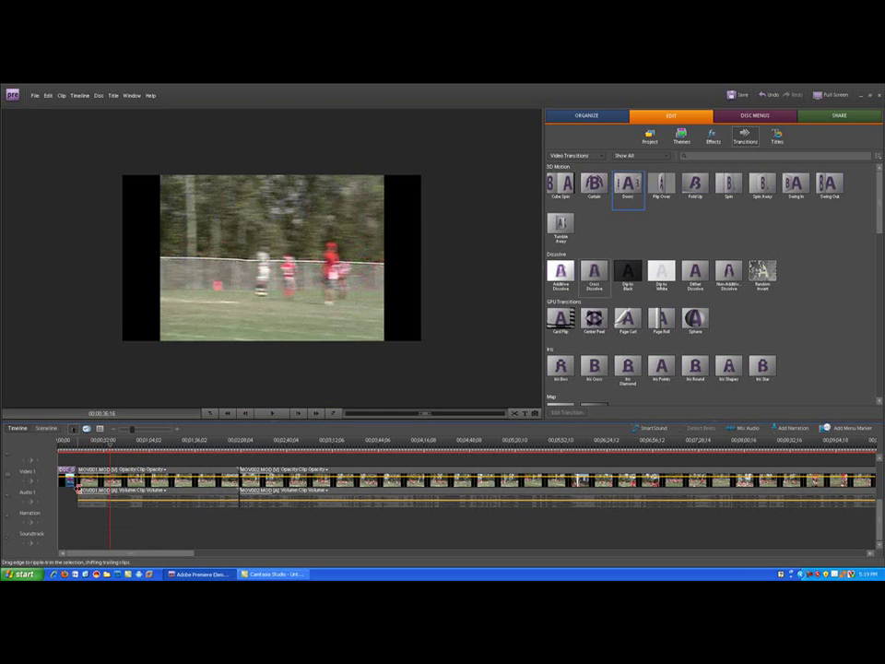
pyautogui.moveTo(110, 444); pyautogui.dragTo(59, 444)
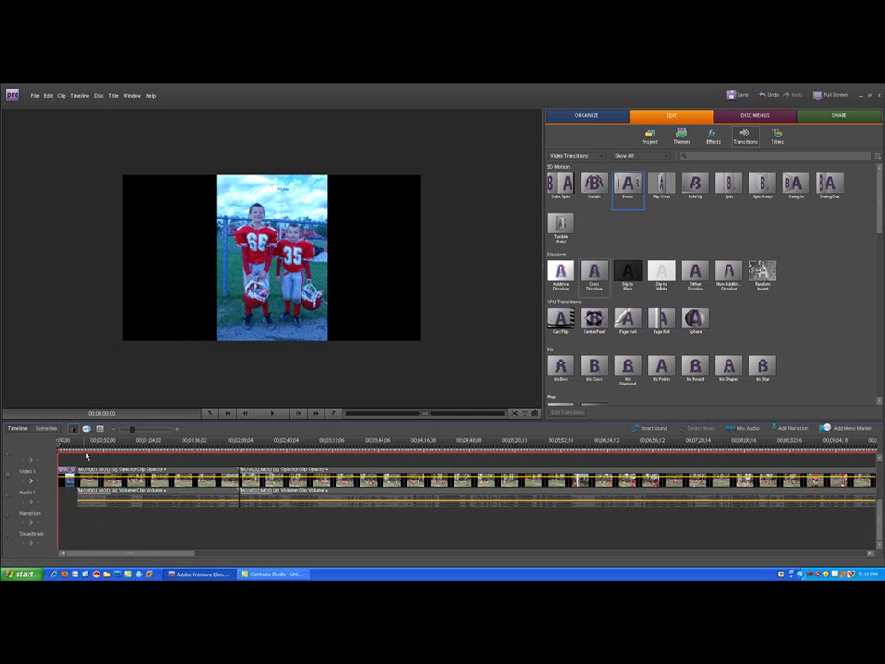
pyautogui.click(269, 414)
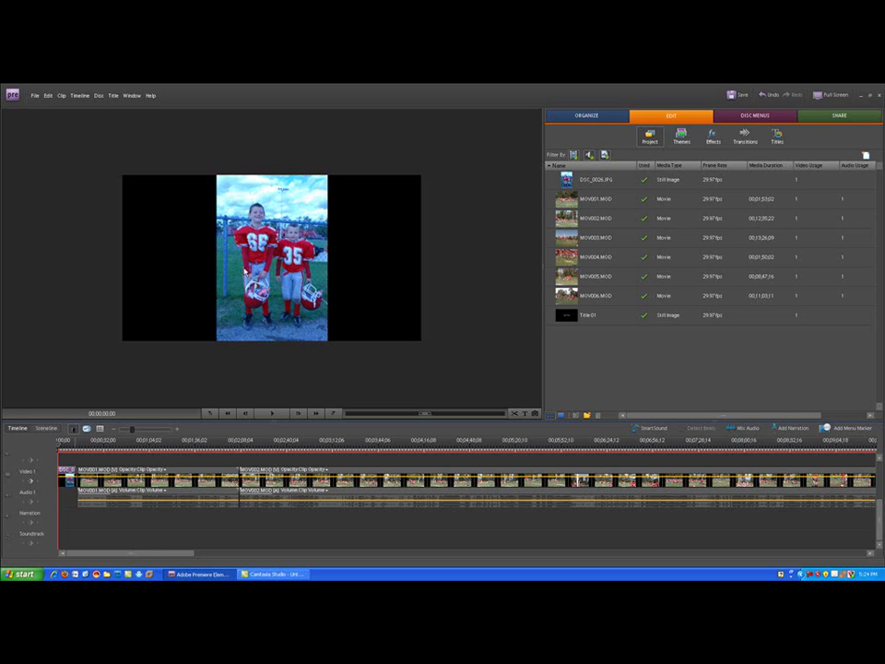
# Step: Play the movie, then ripple-trim the start of MOV001 so later clips shift earlier
pyautogui.click(273, 413)
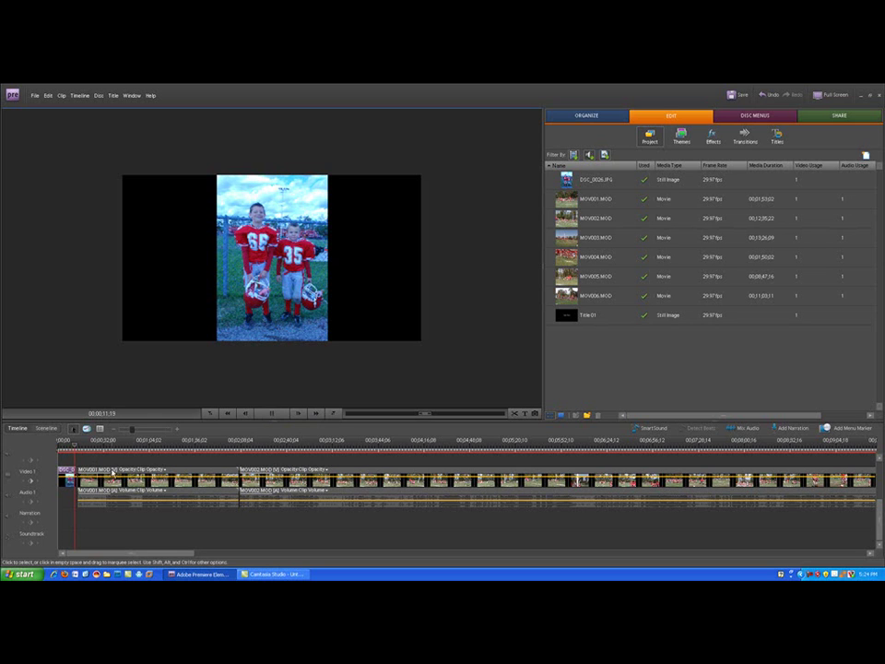
pyautogui.click(79, 481)
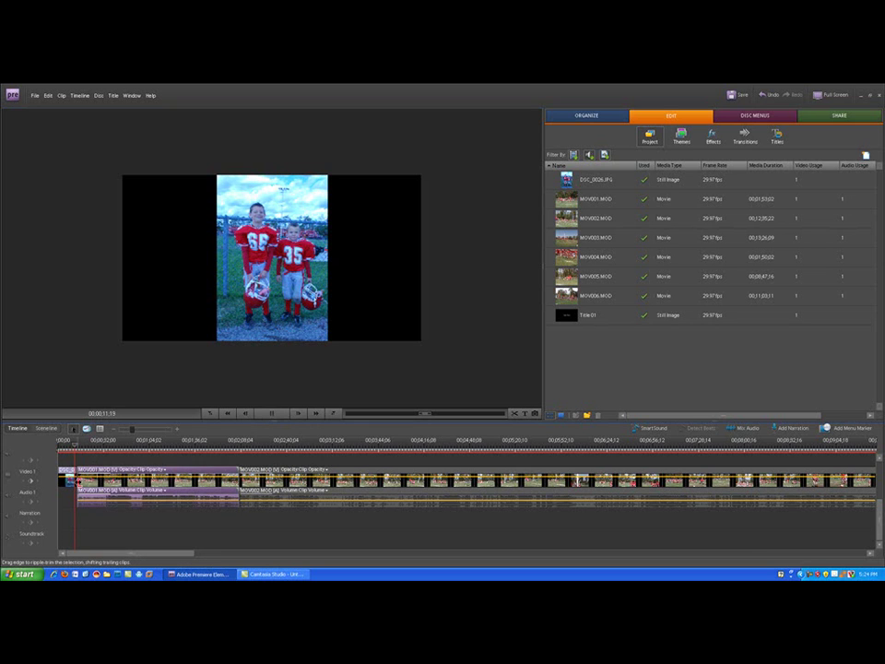
pyautogui.click(75, 482)
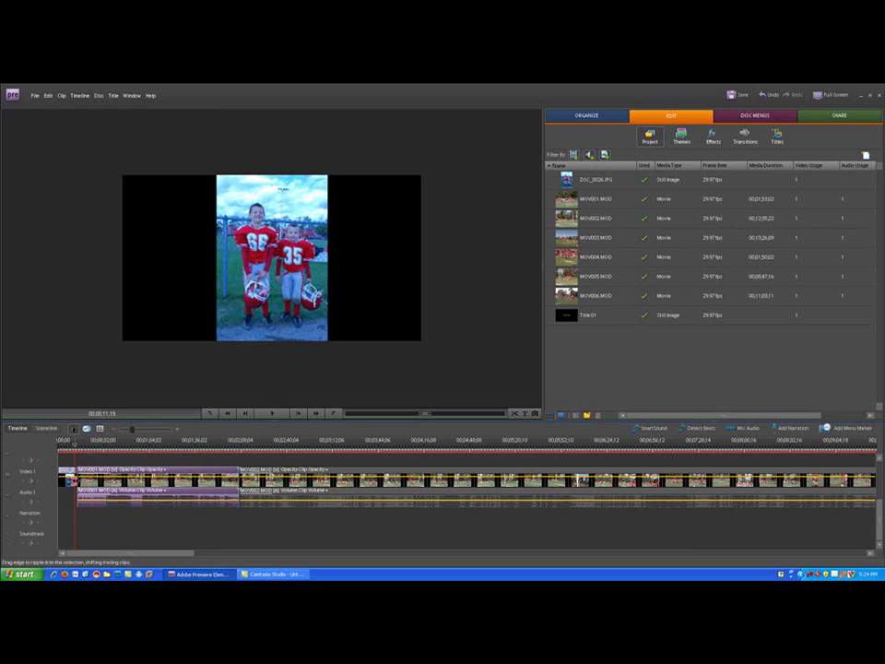
pyautogui.moveTo(75, 481); pyautogui.dragTo(72, 481)
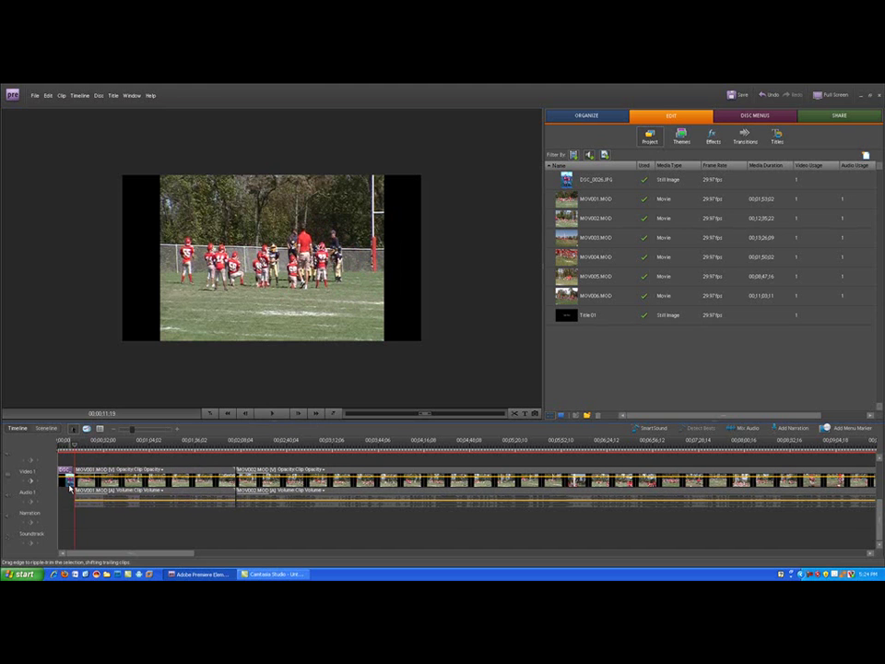
# Step: Replay from the opening photo, then return to the start with MOV001 selected
pyautogui.click(59, 447)
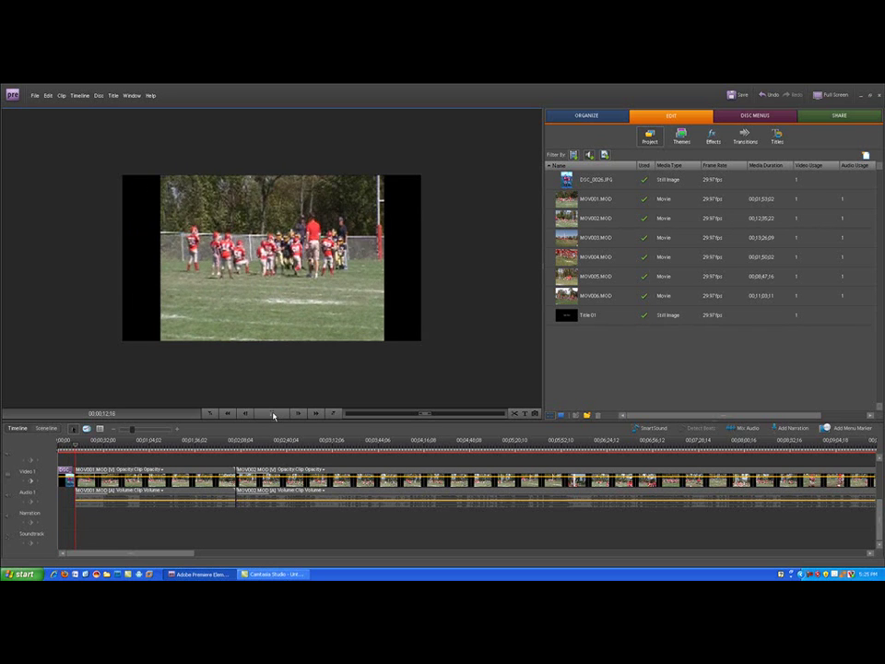
pyautogui.click(85, 472)
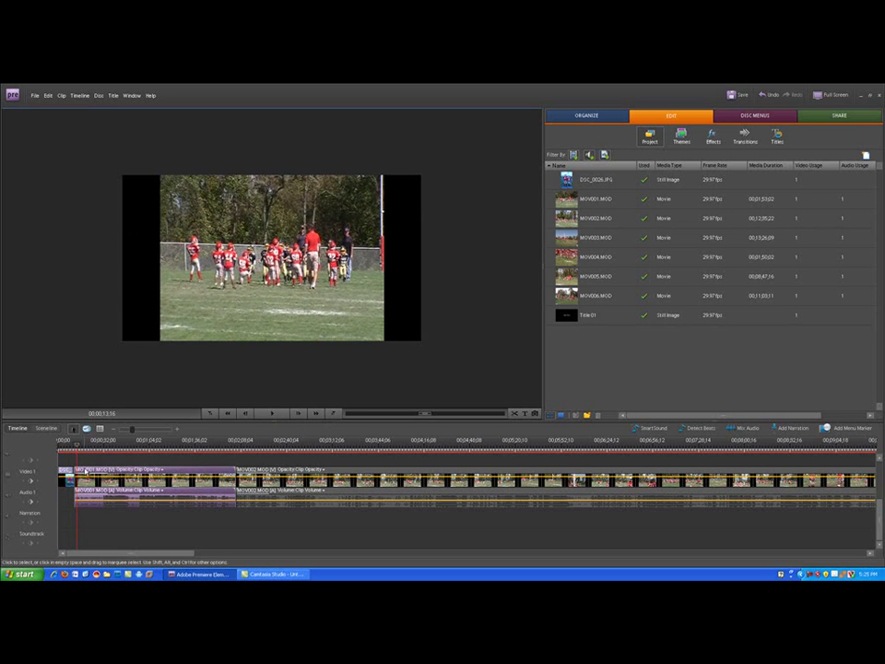
pyautogui.click(68, 473)
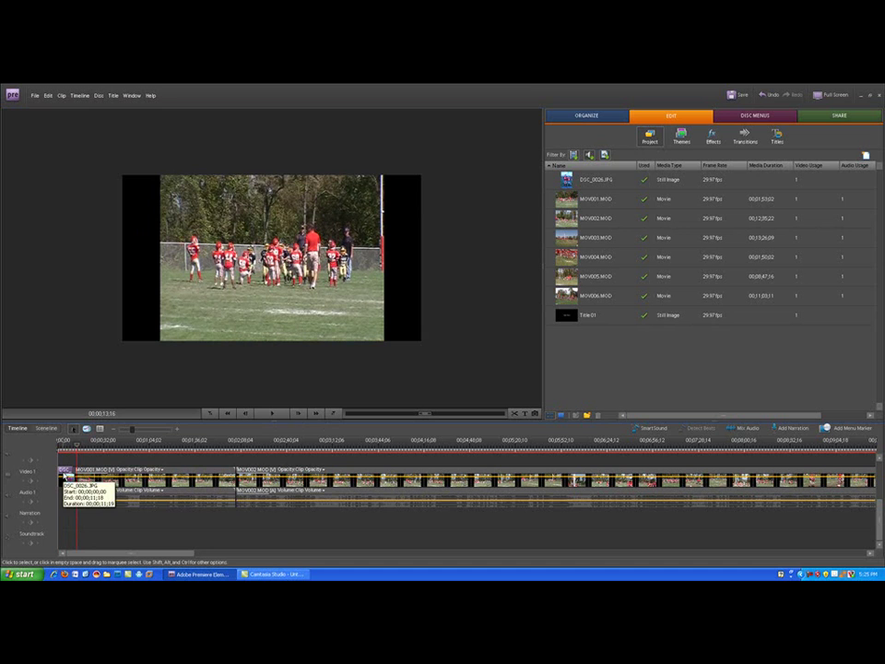
pyautogui.click(53, 445)
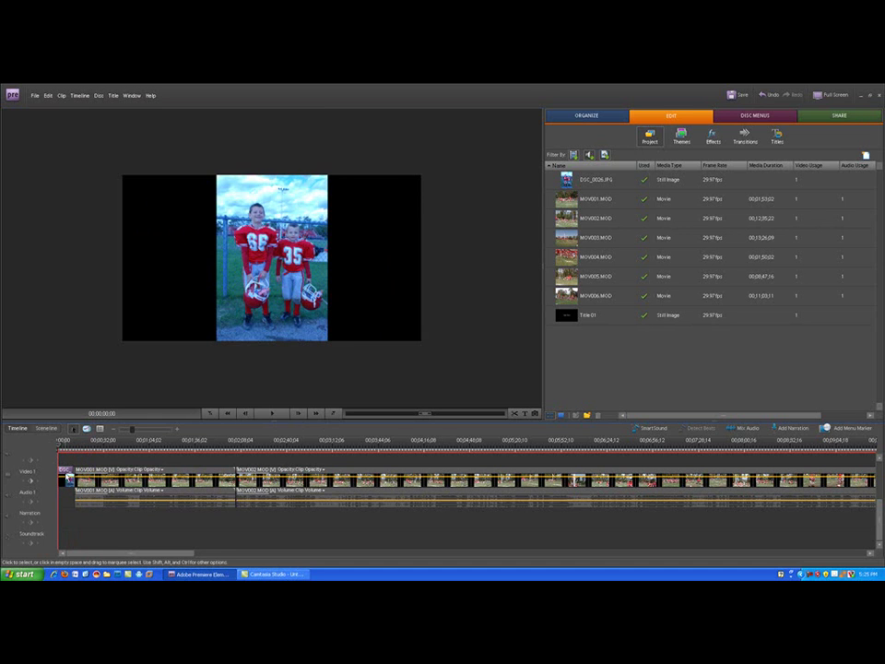
pyautogui.click(107, 470)
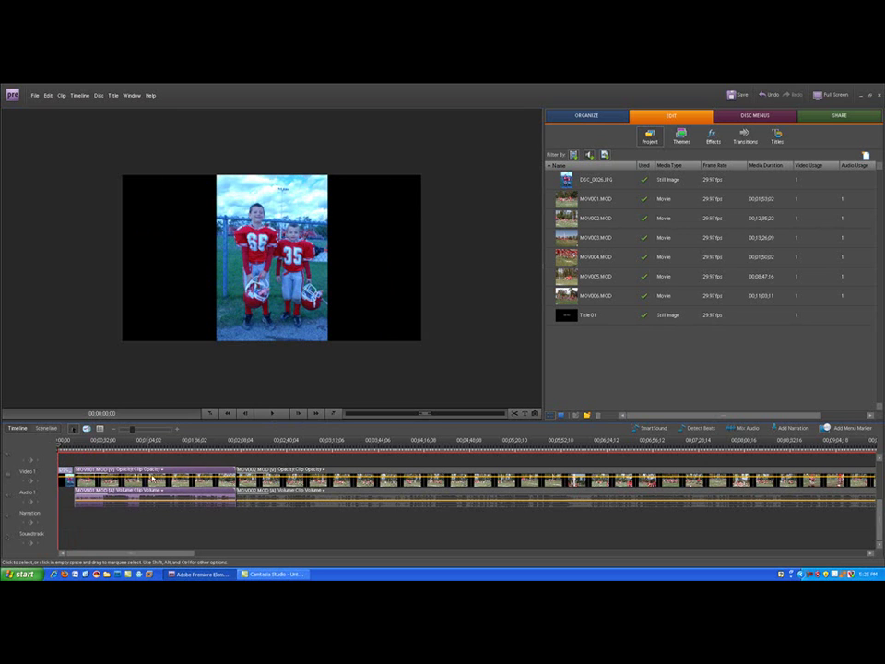
# Step: Select the opening DSC photo clip and add a Default Still title over it
pyautogui.click(267, 472)
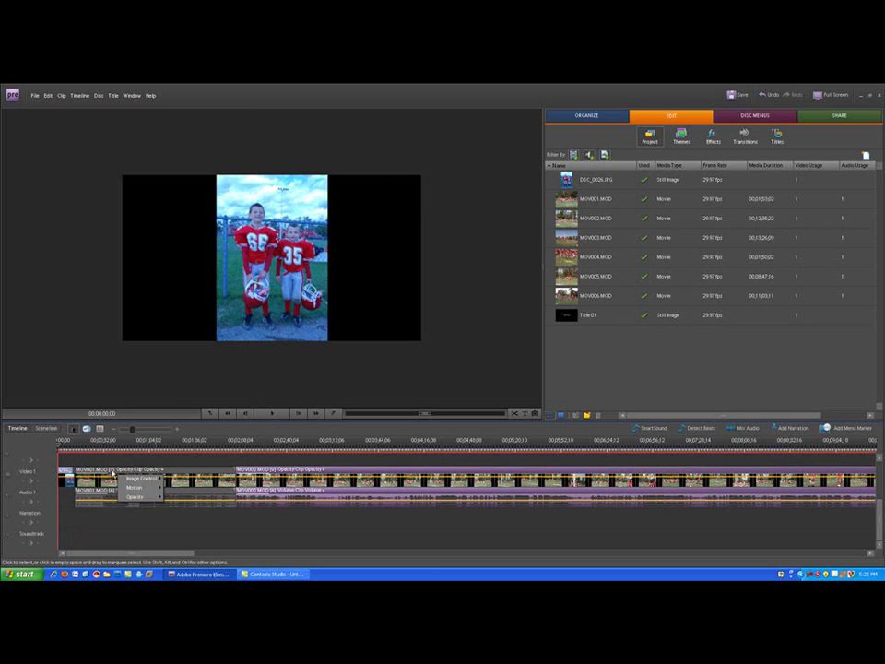
pyautogui.click(62, 471)
pyautogui.click(66, 481)
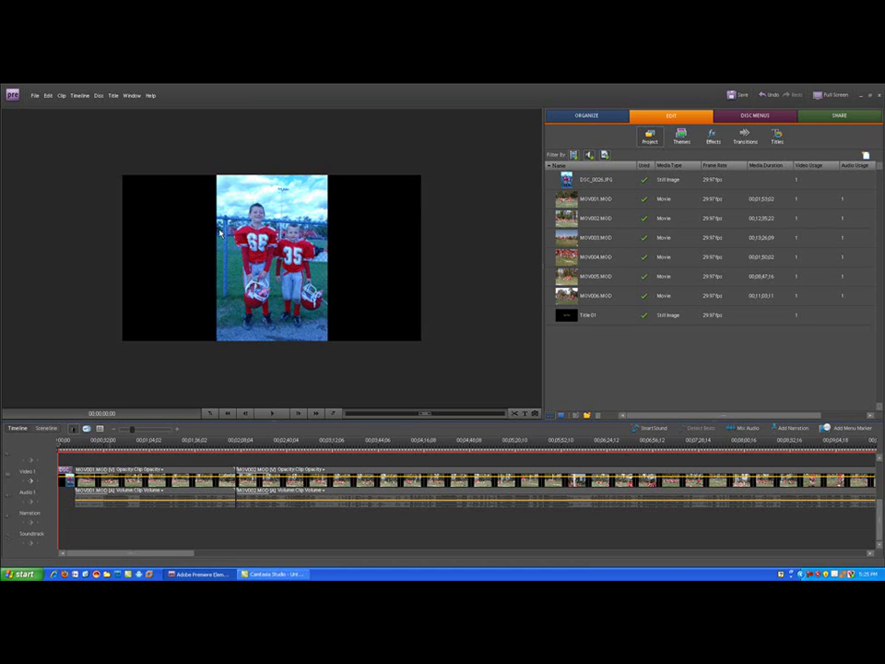
pyautogui.click(114, 96)
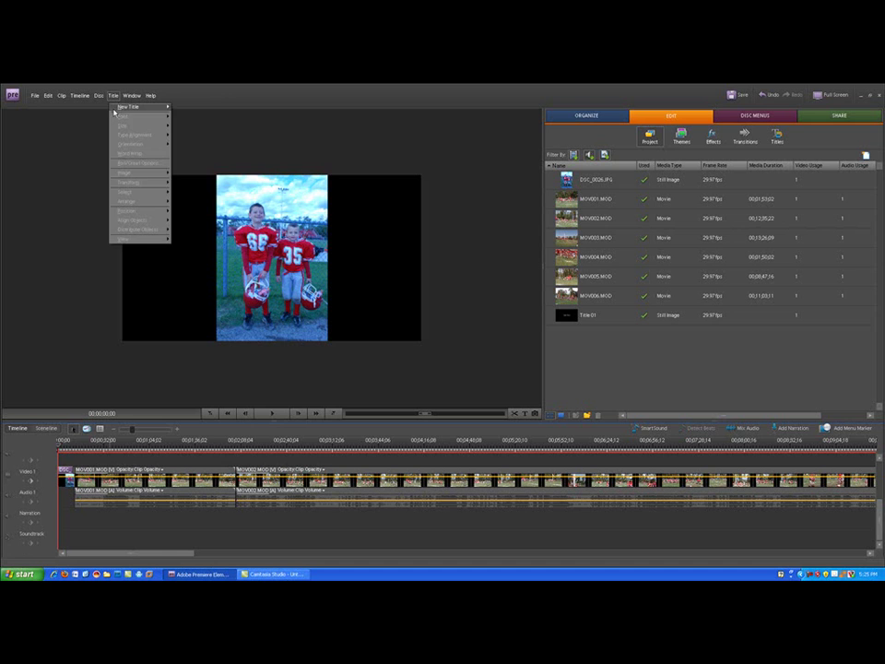
pyautogui.moveTo(163, 112)
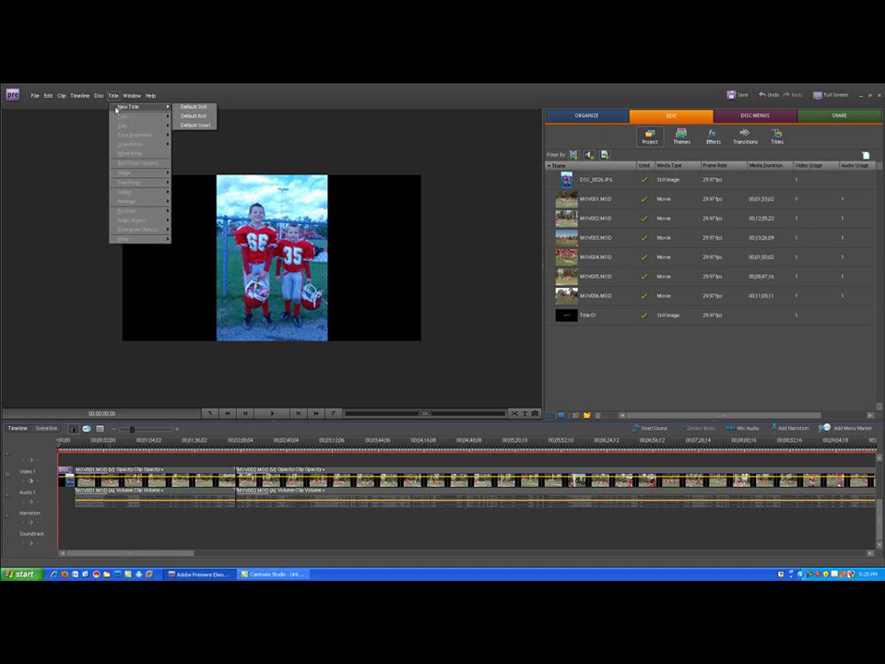
pyautogui.click(194, 107)
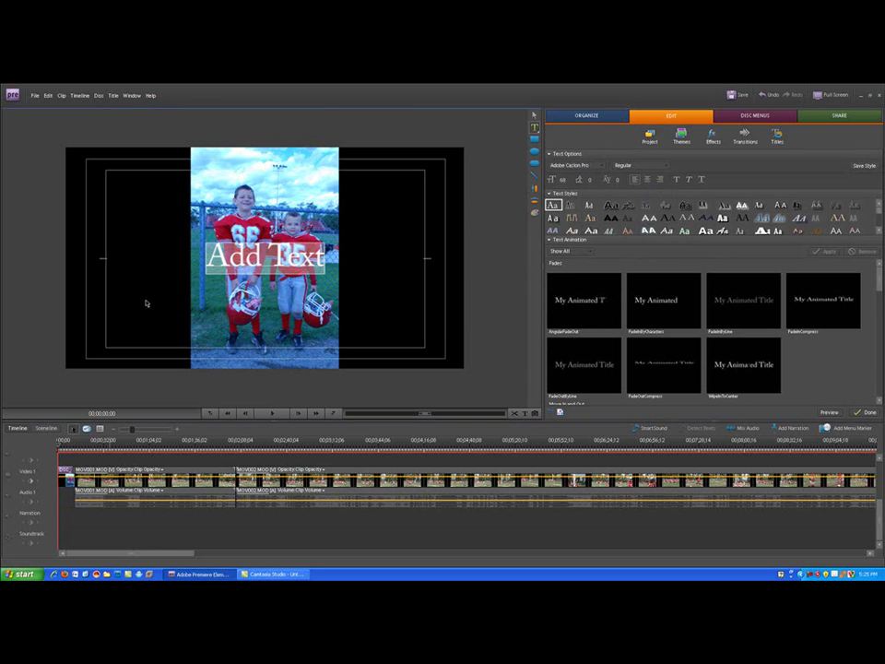
pyautogui.click(245, 258)
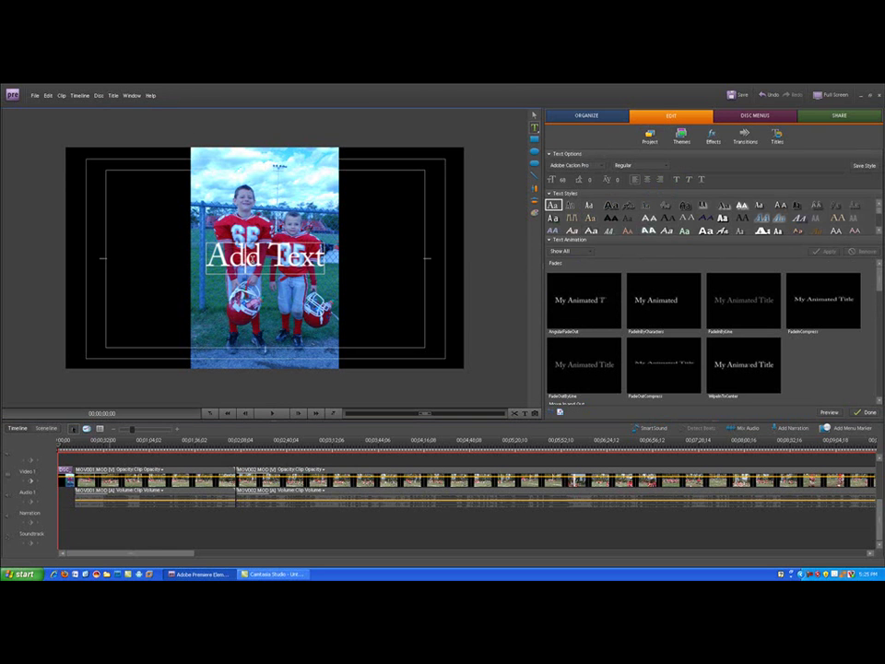
pyautogui.moveTo(325, 257); pyautogui.dragTo(205, 257)
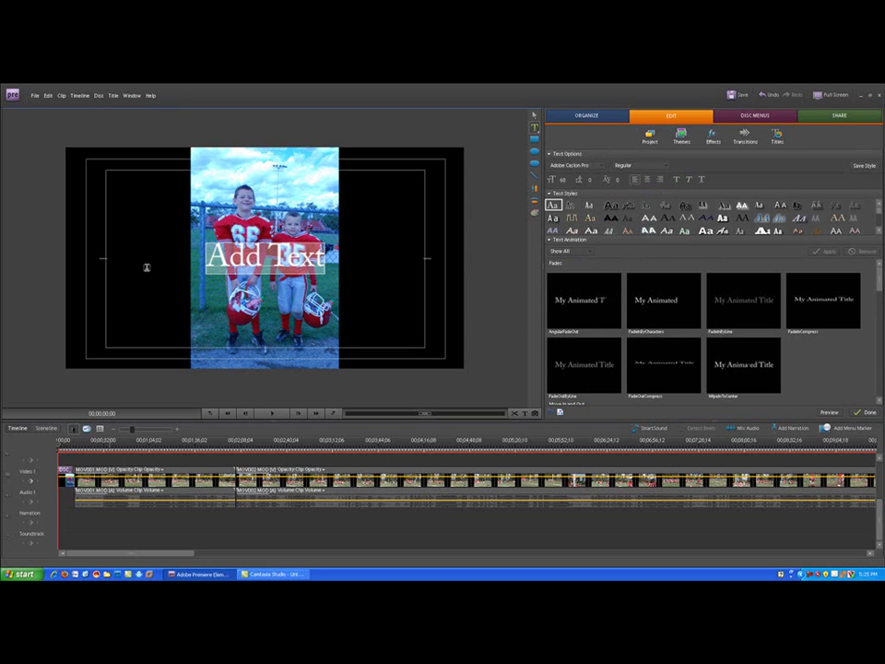
pyautogui.write('Noha')
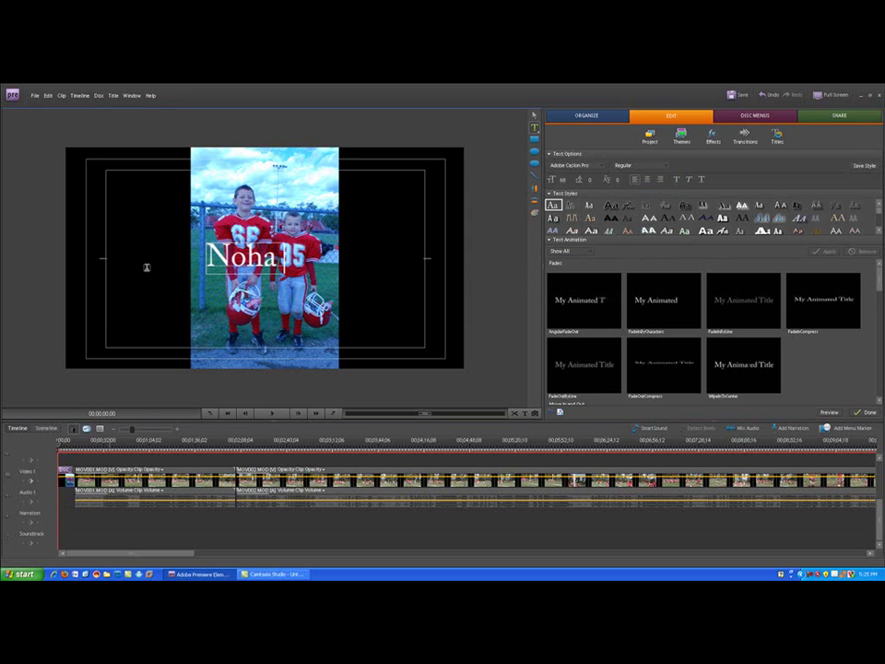
pyautogui.write('Wyatt')
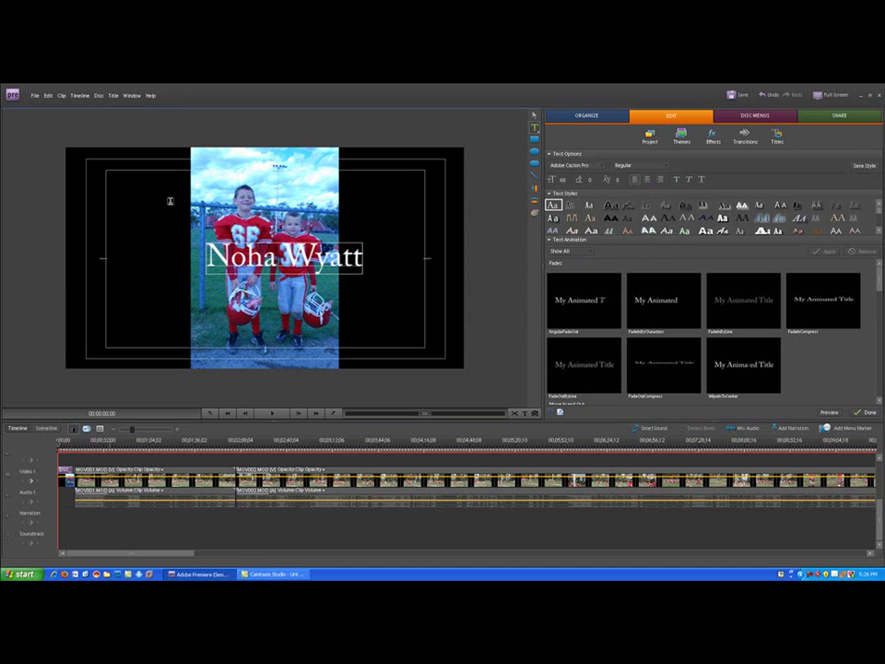
pyautogui.click(283, 274)
pyautogui.click(283, 259)
pyautogui.click(535, 117)
pyautogui.moveTo(302, 260); pyautogui.dragTo(287, 333)
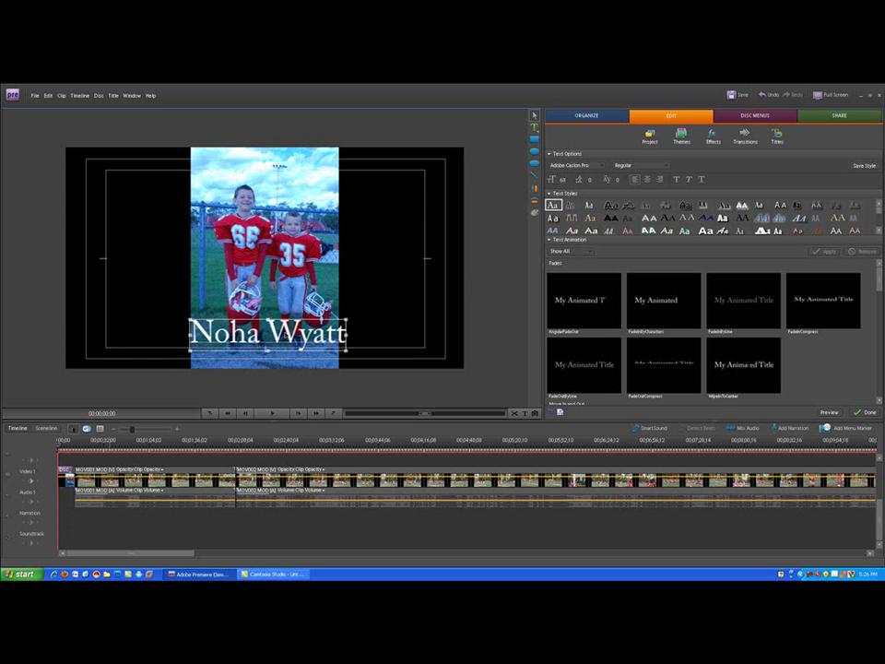
pyautogui.doubleClick(266, 348)
pyautogui.hotkey('ctrl', 'a')
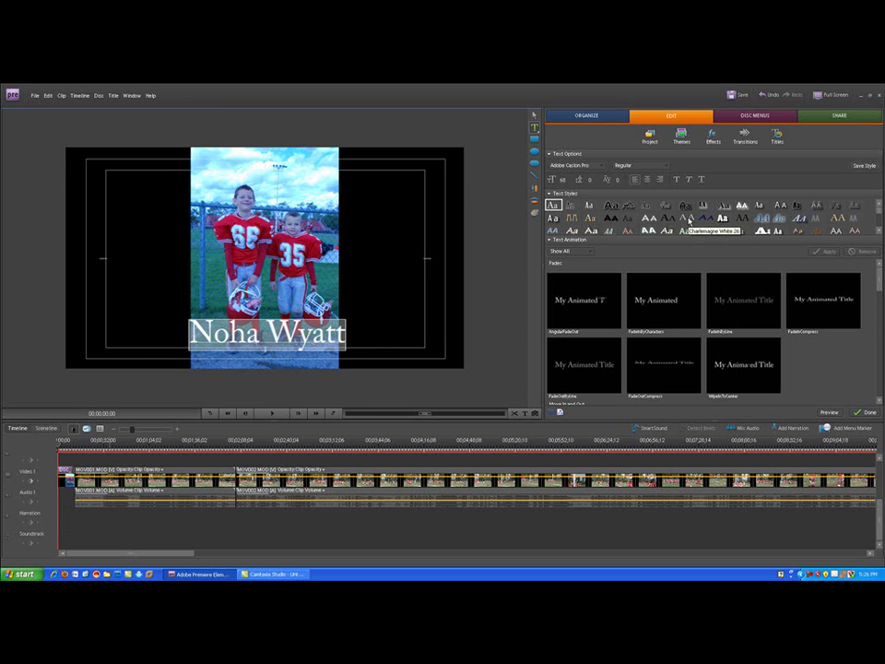
# Step: Apply the gold slanted Hobo Std style, nudge the title slightly left, and save
pyautogui.scroll(-3, 841, 233)
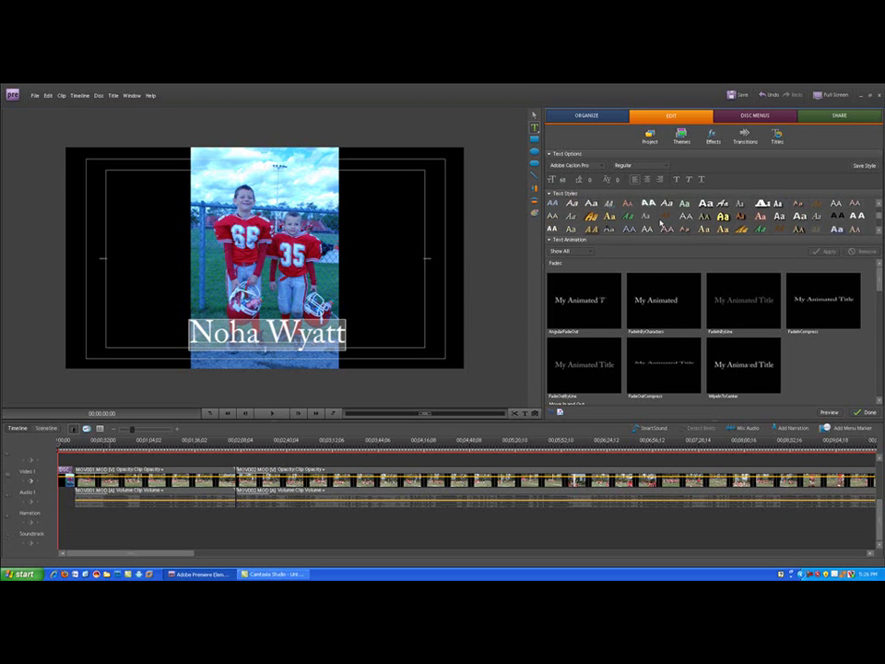
pyautogui.click(591, 216)
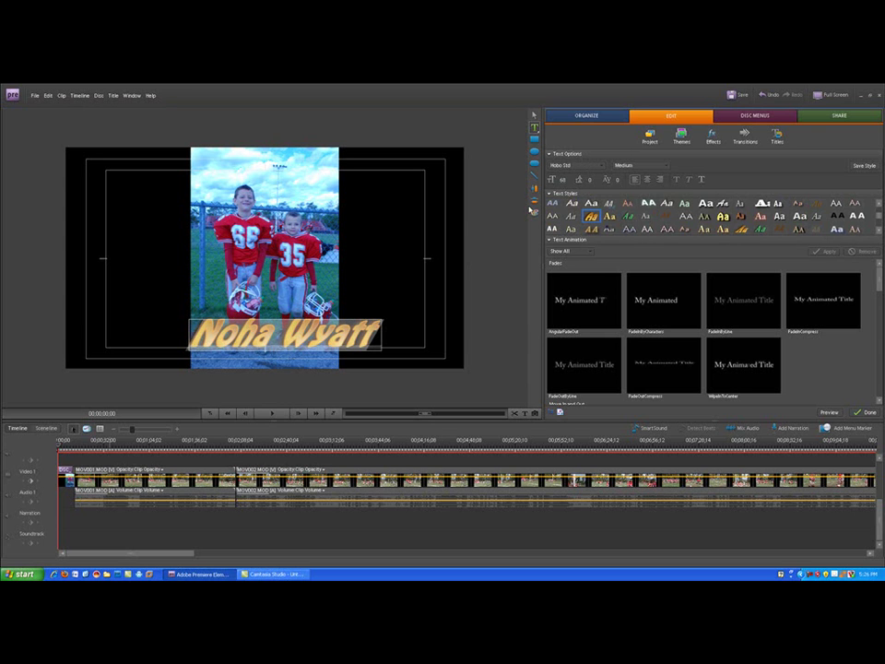
pyautogui.click(535, 118)
pyautogui.moveTo(298, 338); pyautogui.dragTo(286, 335)
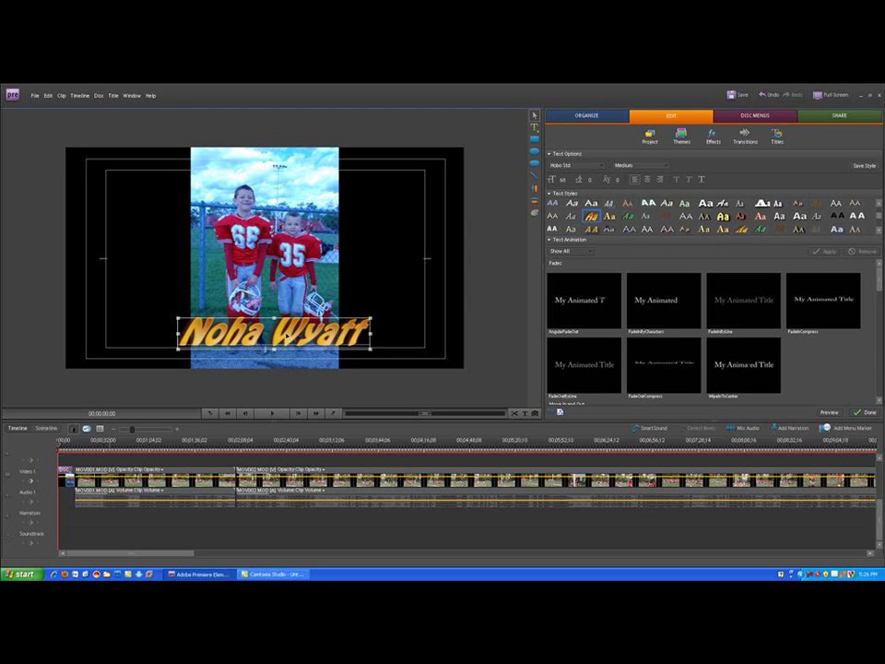
pyautogui.click(387, 296)
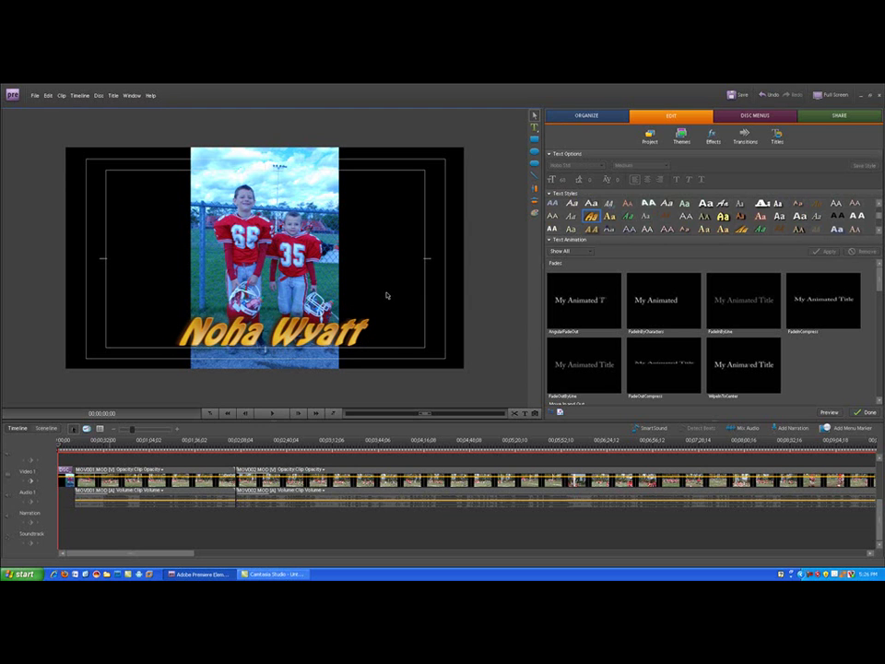
pyautogui.click(735, 95)
# Step: Leave the titler, play back the movie, return to the opening title frame, and save
pyautogui.click(272, 416)
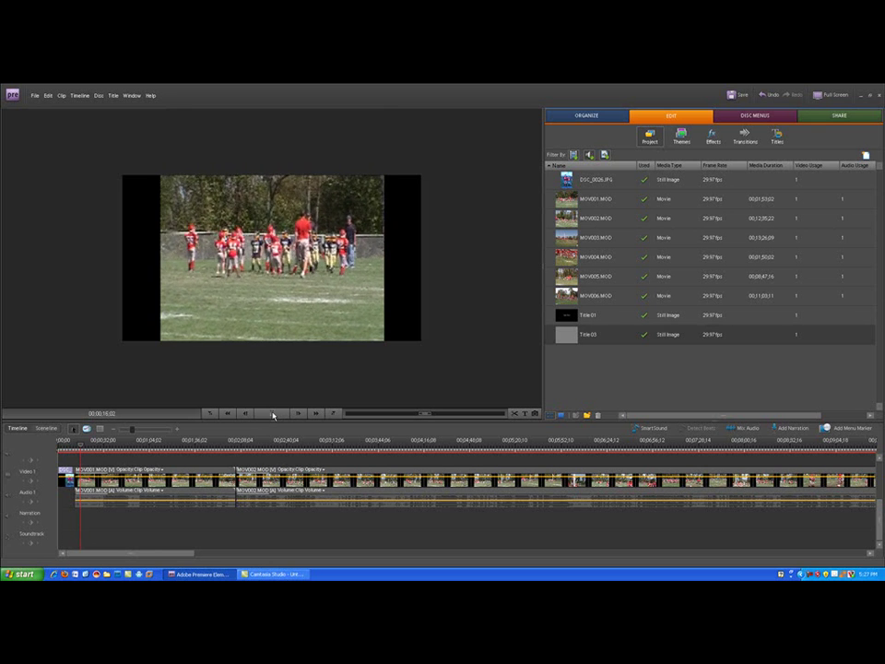
pyautogui.click(273, 415)
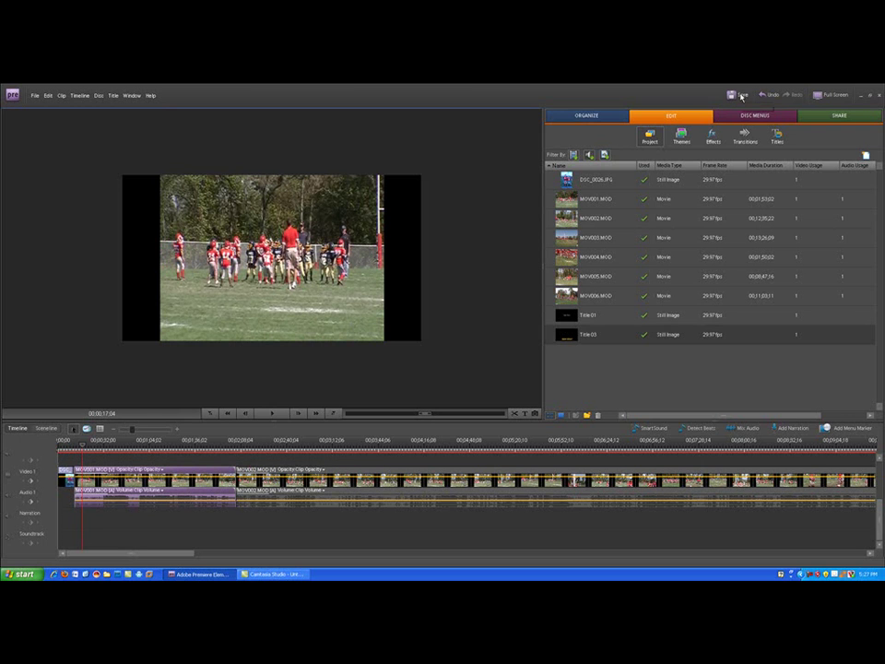
pyautogui.click(60, 446)
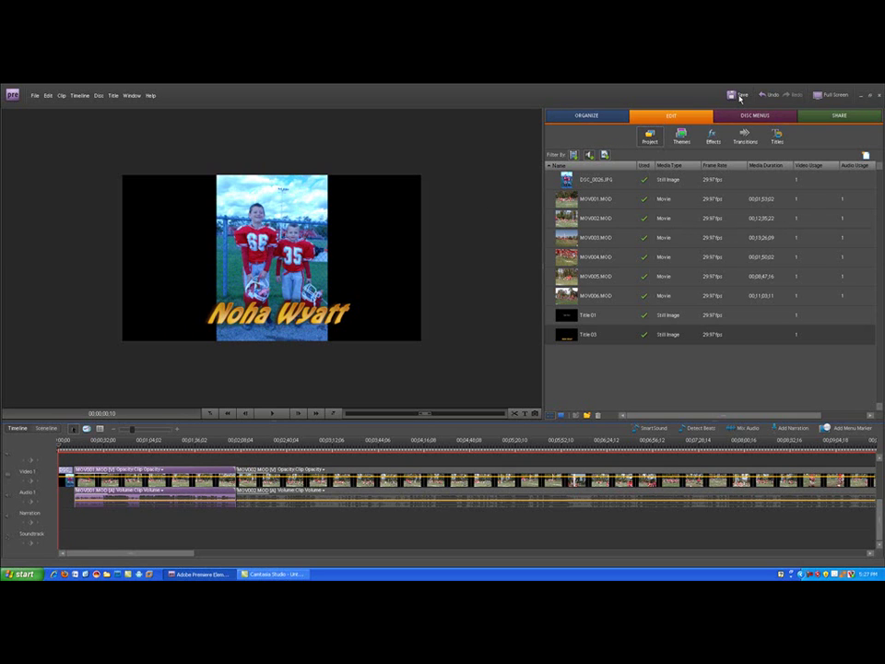
pyautogui.click(738, 96)
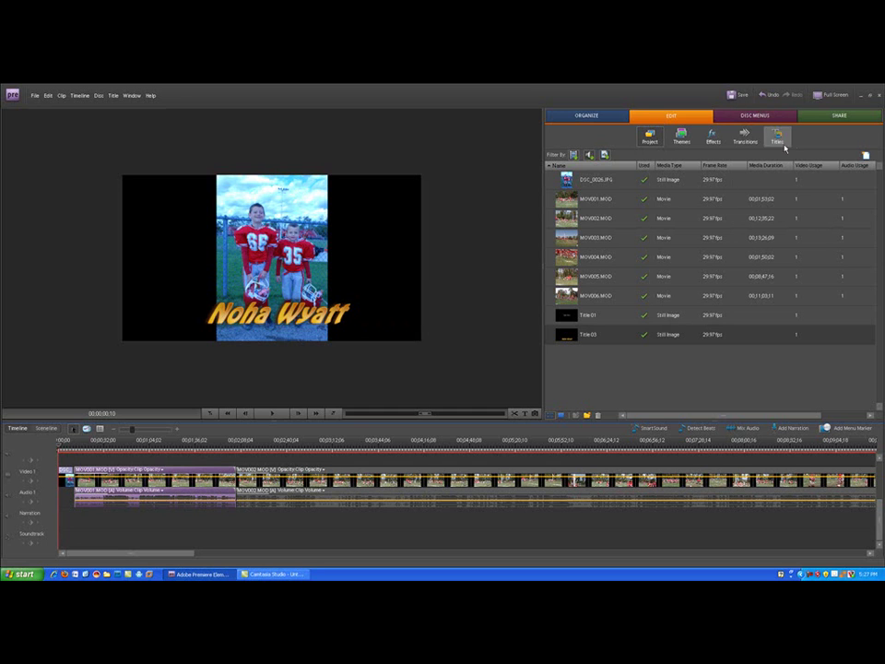
# Step: Open Share and choose Personal Computer as the export destination
pyautogui.click(834, 117)
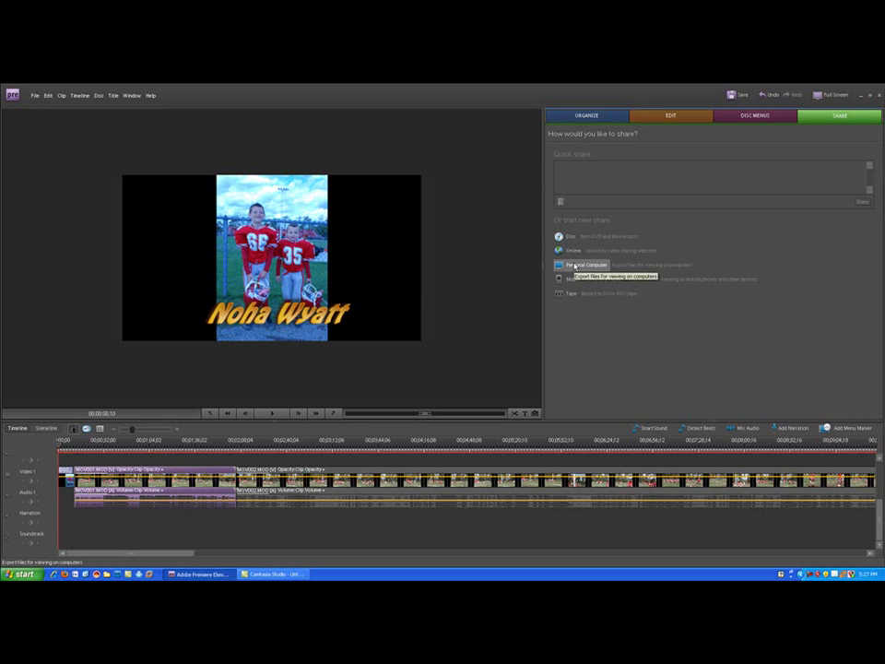
pyautogui.click(574, 265)
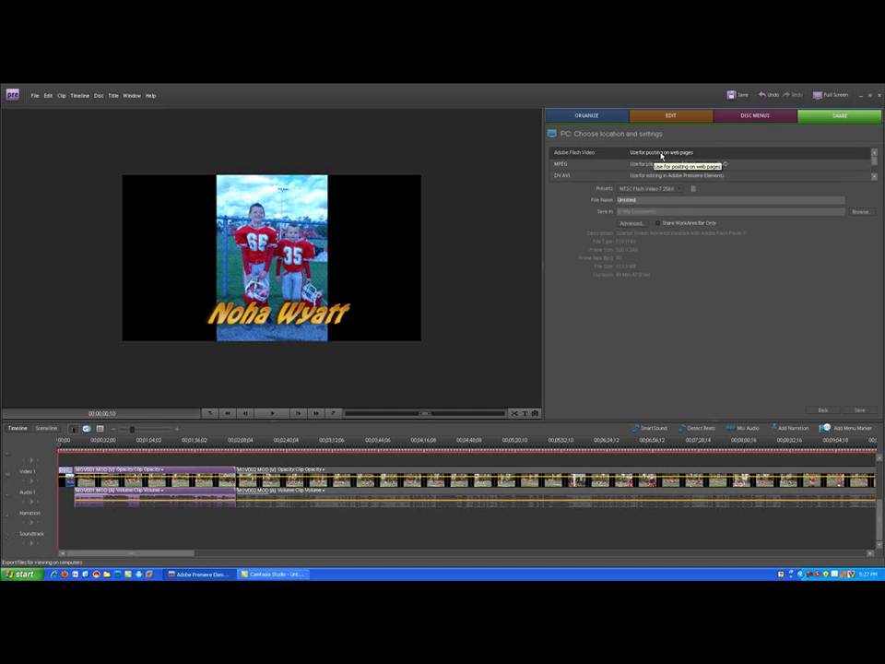
# Step: Try the MPEG, DV AVI and QuickTime export formats, leaving QuickTime selected
pyautogui.click(612, 165)
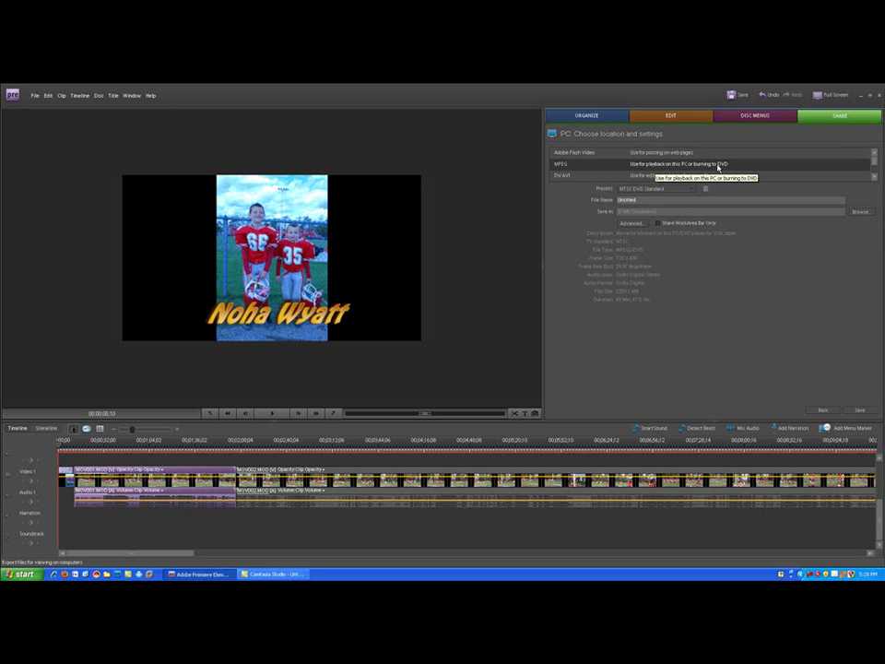
pyautogui.click(577, 177)
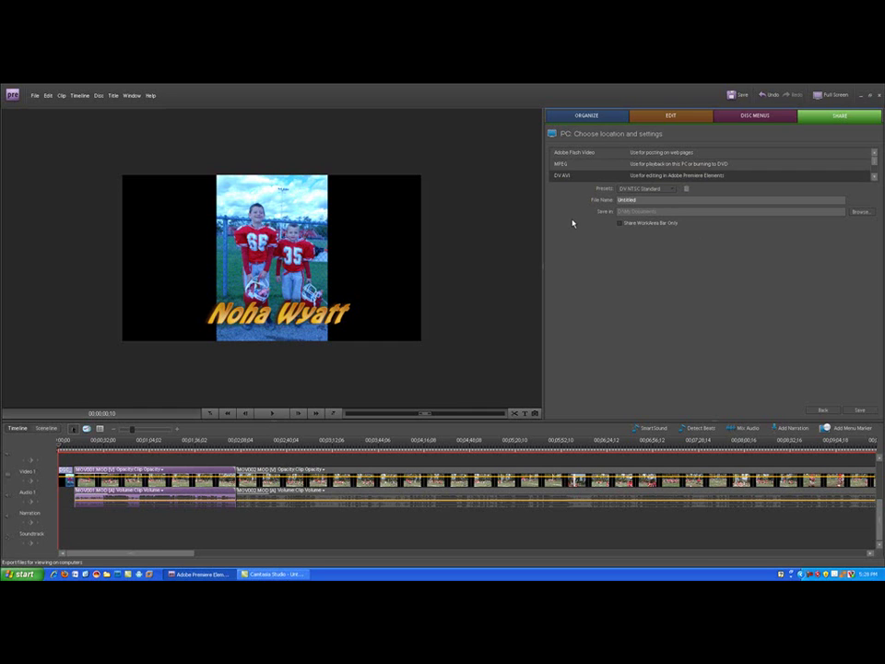
pyautogui.click(874, 174)
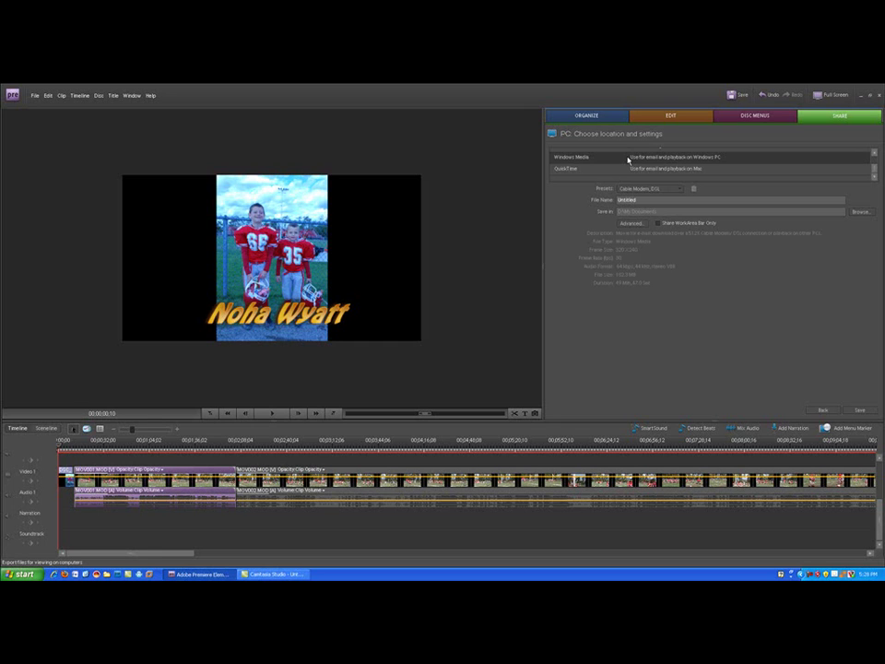
pyautogui.click(620, 168)
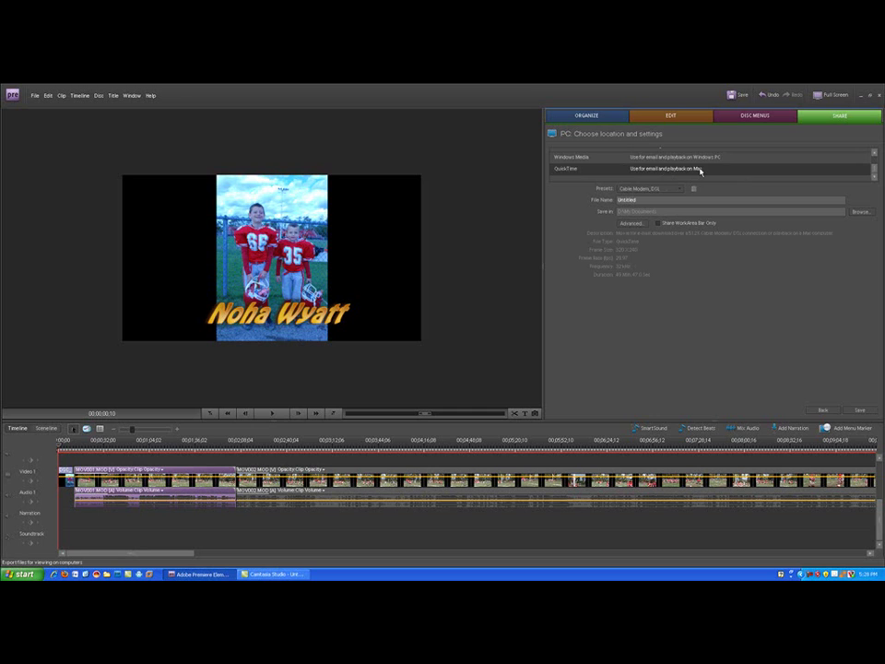
pyautogui.click(875, 168)
pyautogui.moveTo(875, 168); pyautogui.dragTo(876, 153)
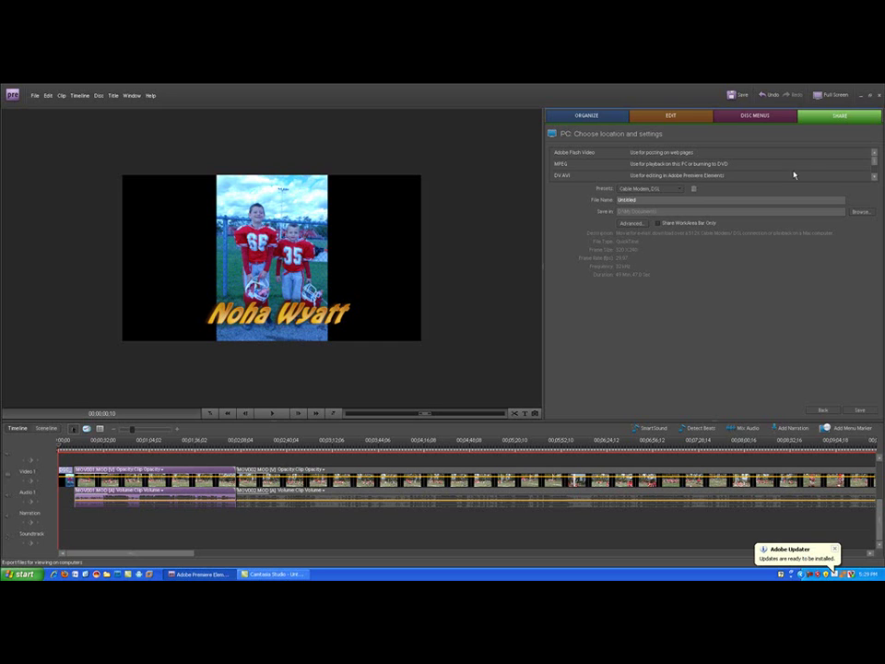
# Step: Choose DV AVI with the DV NTSC Widescreen preset, then browse for a save location
pyautogui.click(611, 175)
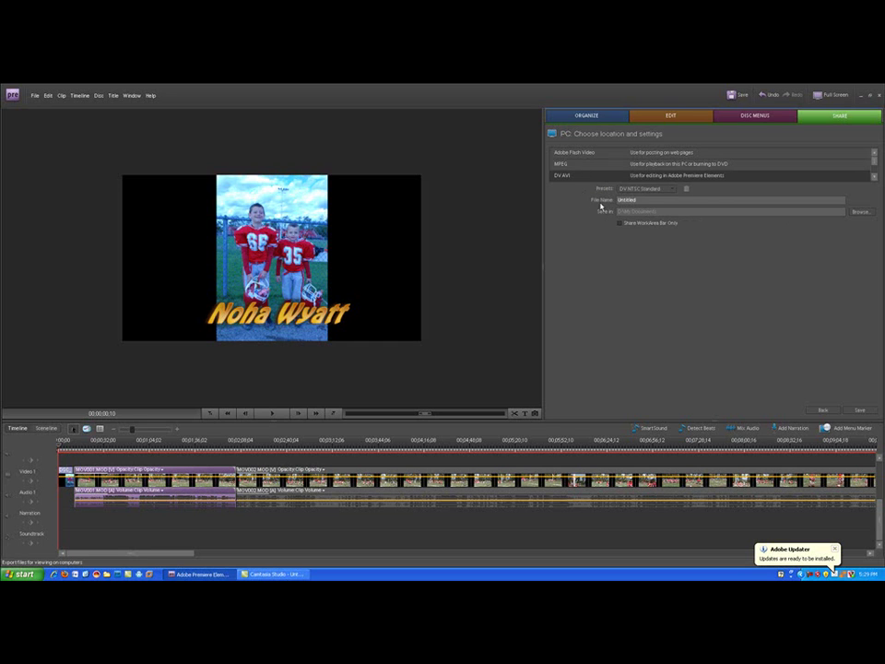
pyautogui.click(675, 189)
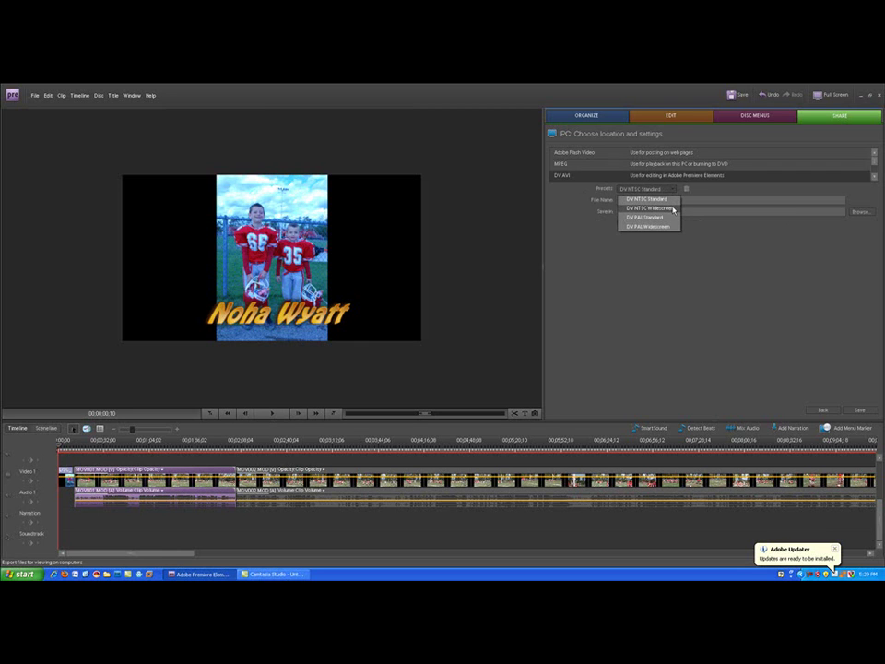
pyautogui.click(674, 209)
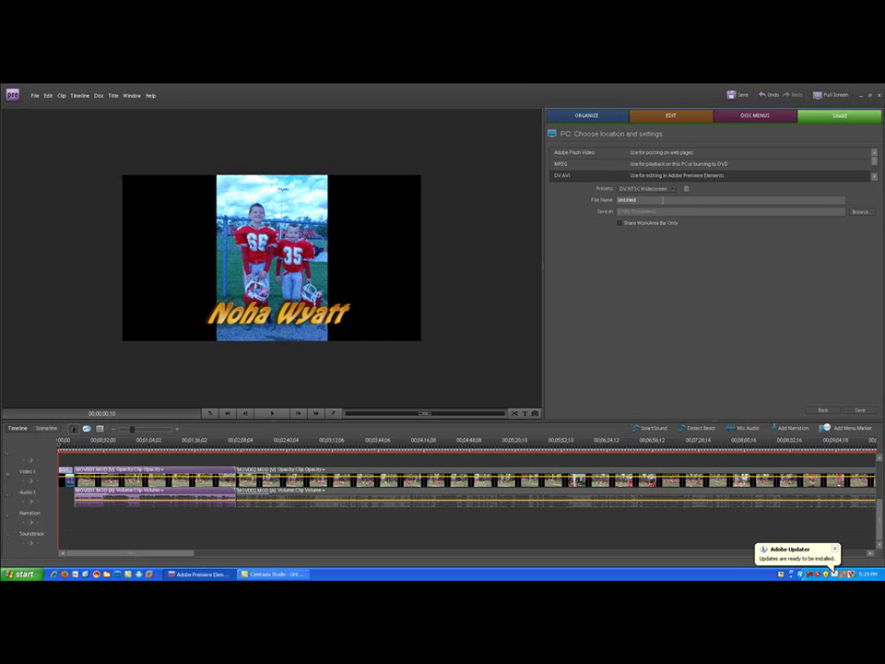
pyautogui.click(858, 212)
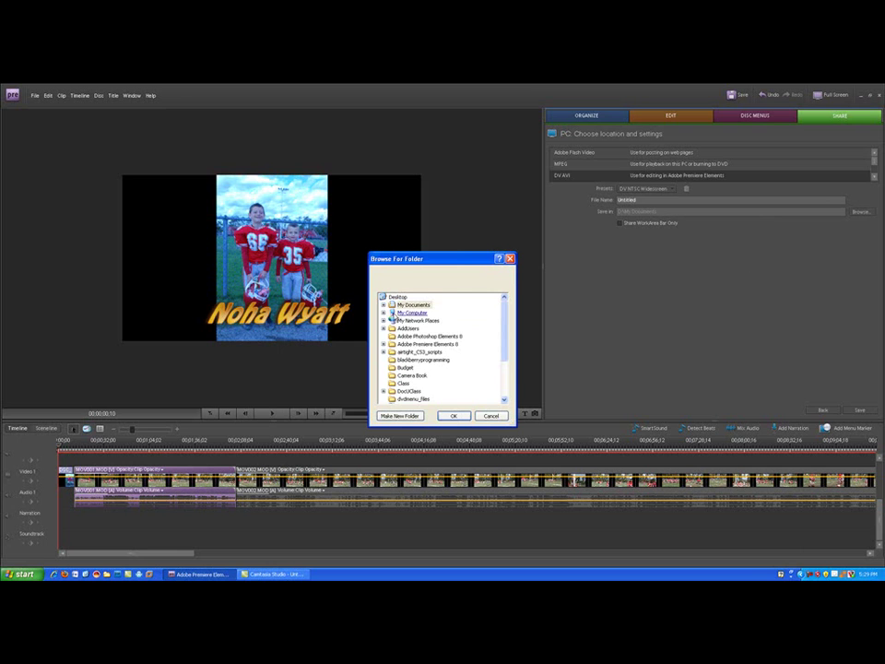
# Step: Browse to My Documents > My Videos > NohaFortCherryFootball09_03_2009 in Browse For Folder
pyautogui.click(385, 305)
pyautogui.scroll(-8, 387, 337)
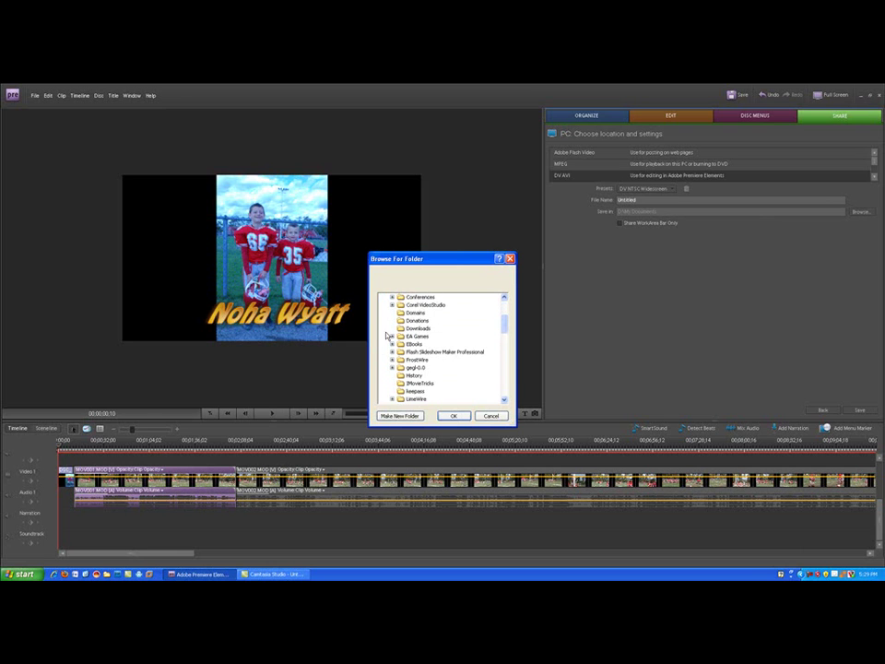
pyautogui.scroll(-2, 386, 337)
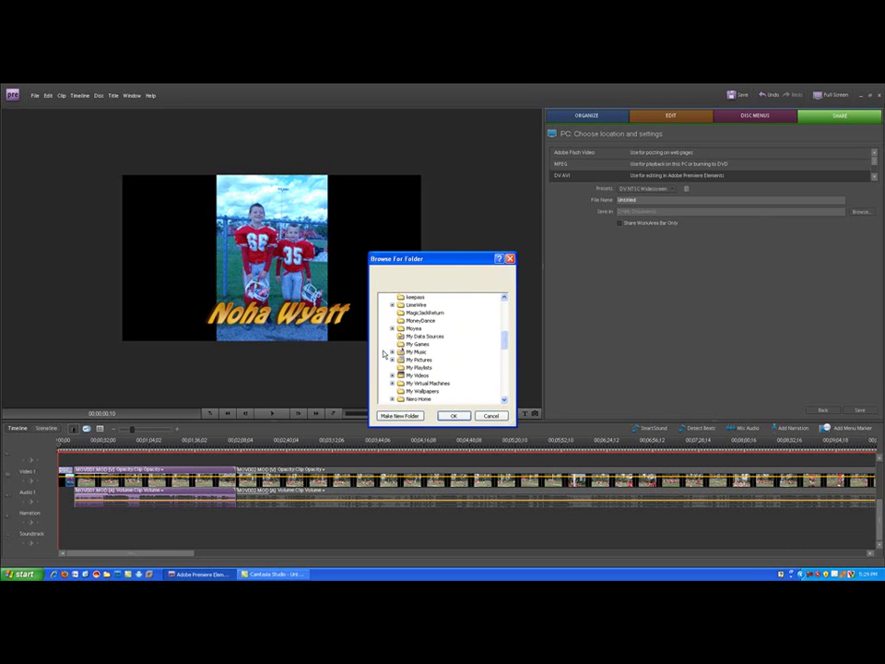
pyautogui.scroll(-1, 386, 365)
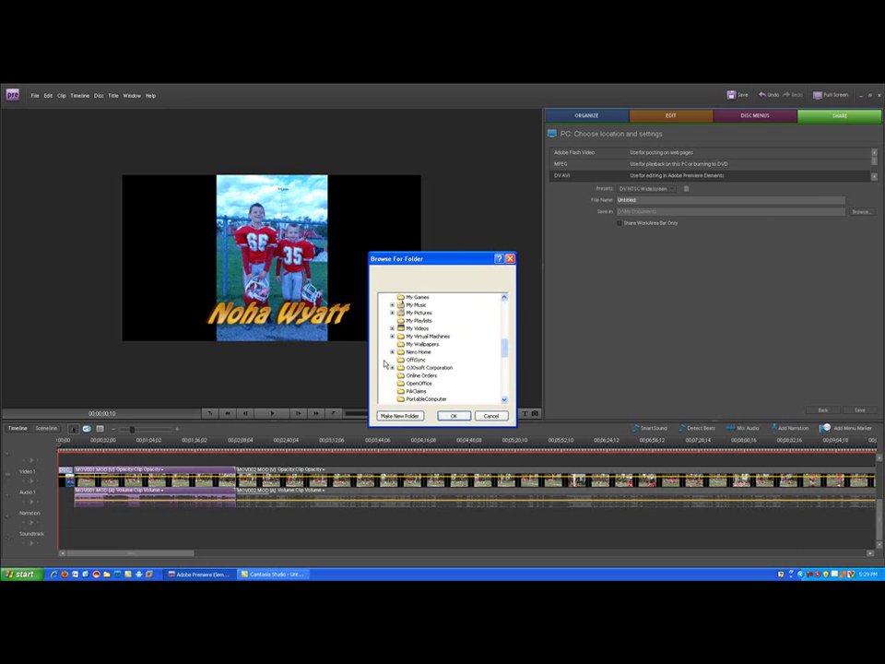
pyautogui.click(392, 329)
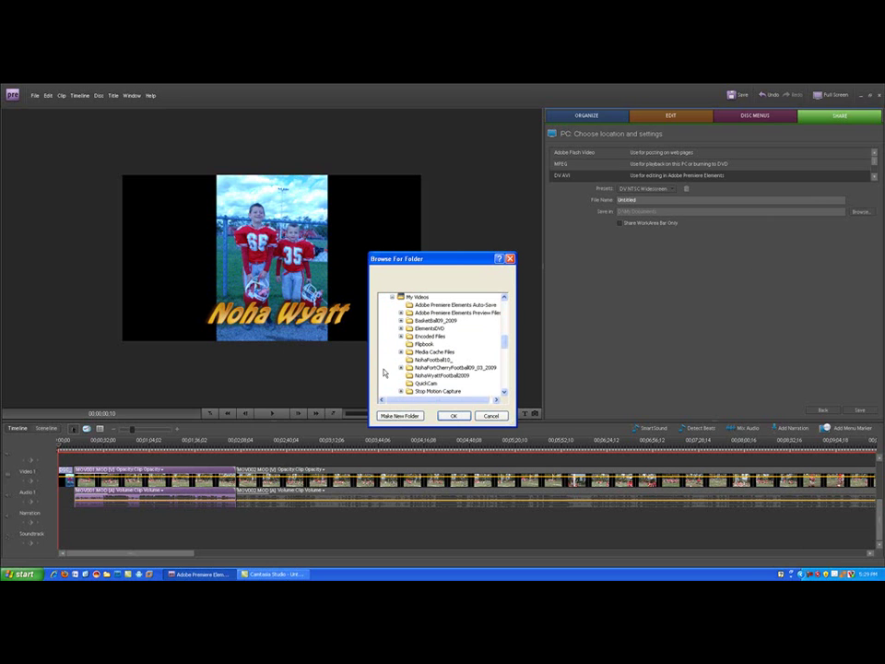
pyautogui.click(434, 367)
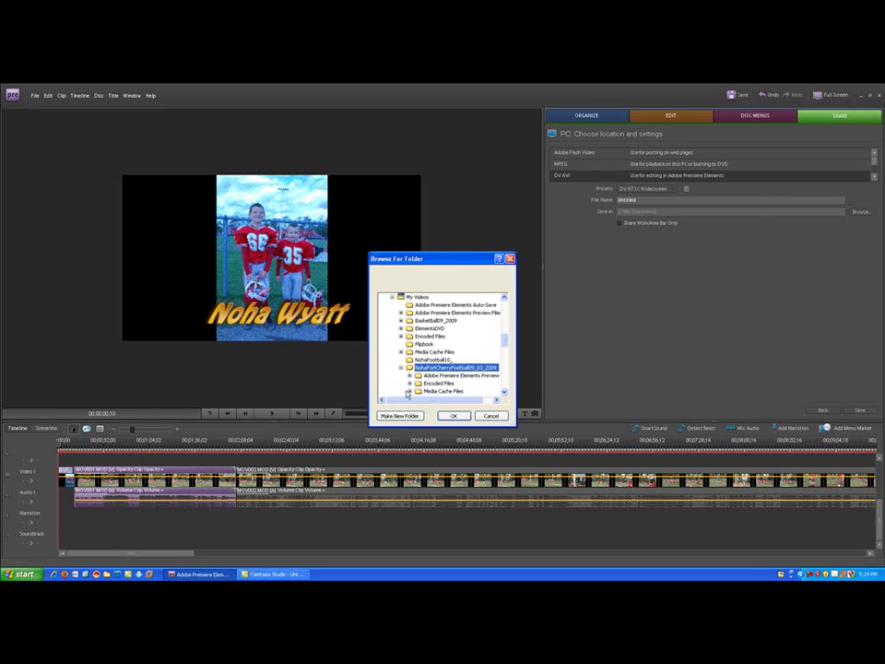
# Step: Create a new subfolder named AVI there and confirm it as the save location
pyautogui.click(403, 416)
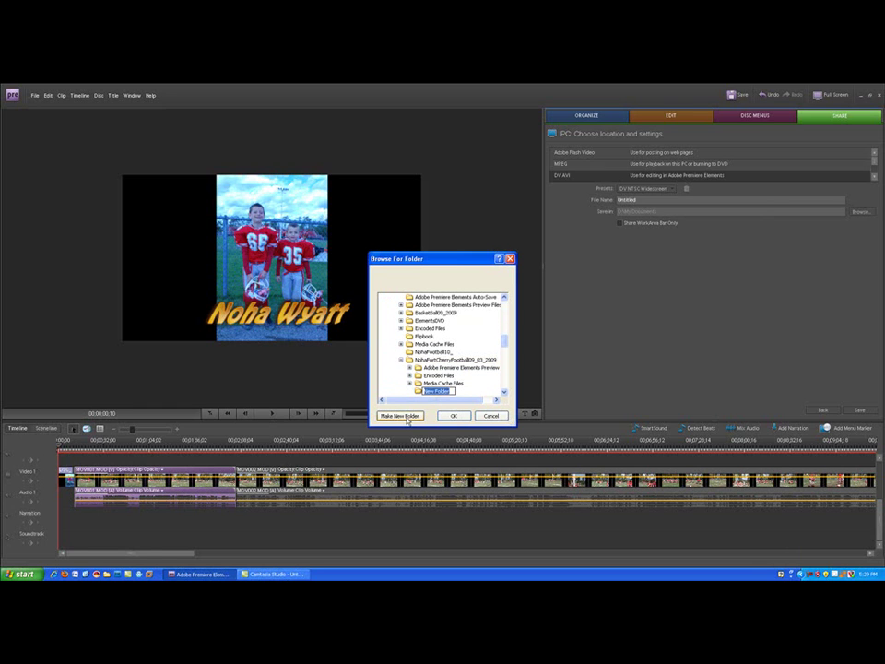
pyautogui.write('AVI')
pyautogui.press('Return')
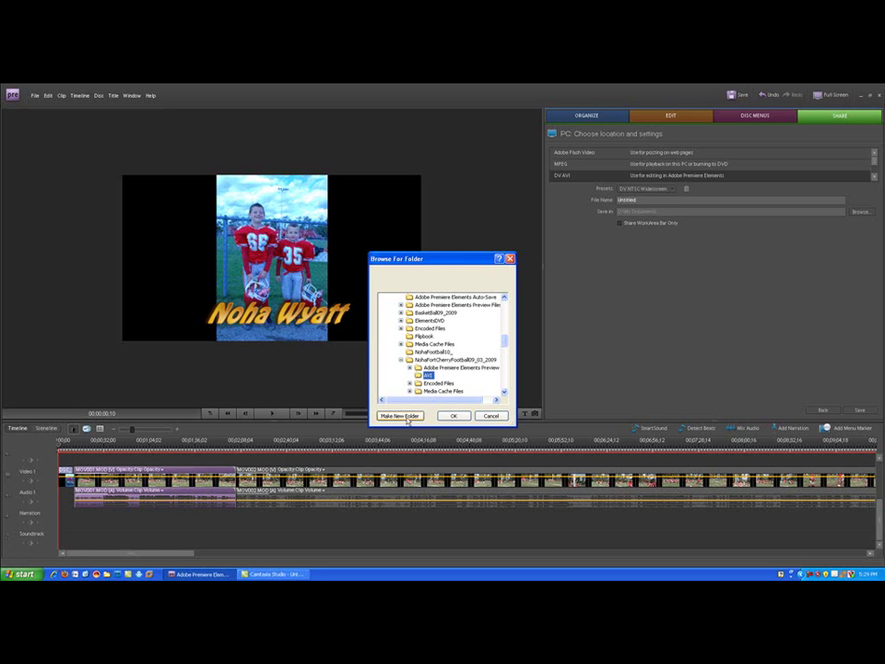
pyautogui.click(452, 415)
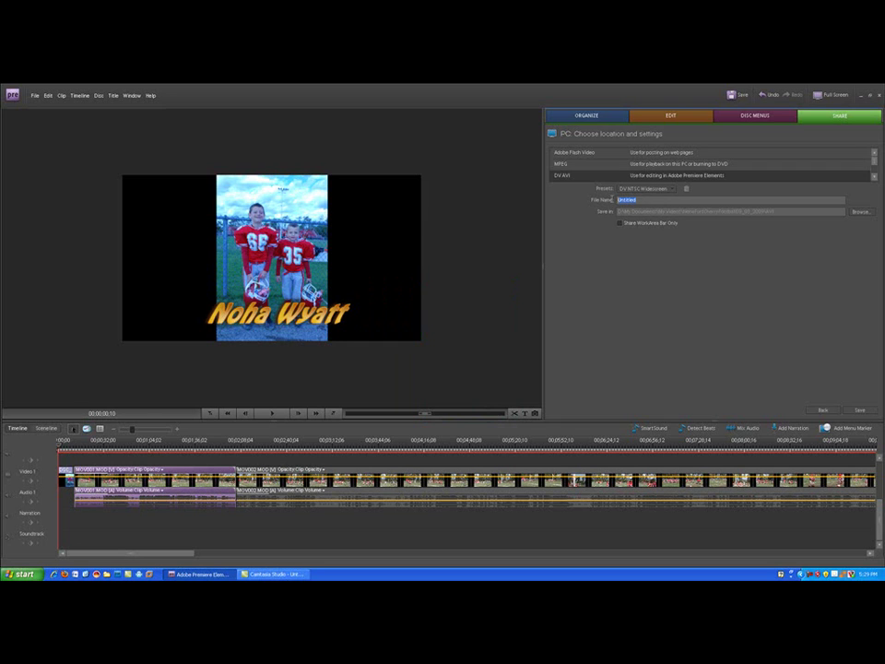
# Step: Enter NohaWyattFootball as the exported movie's file name
pyautogui.write('NohaWyattFootball')
# Step: Save the movie so the NohaWyattFootball DV AVI begins rendering
pyautogui.click(857, 413)
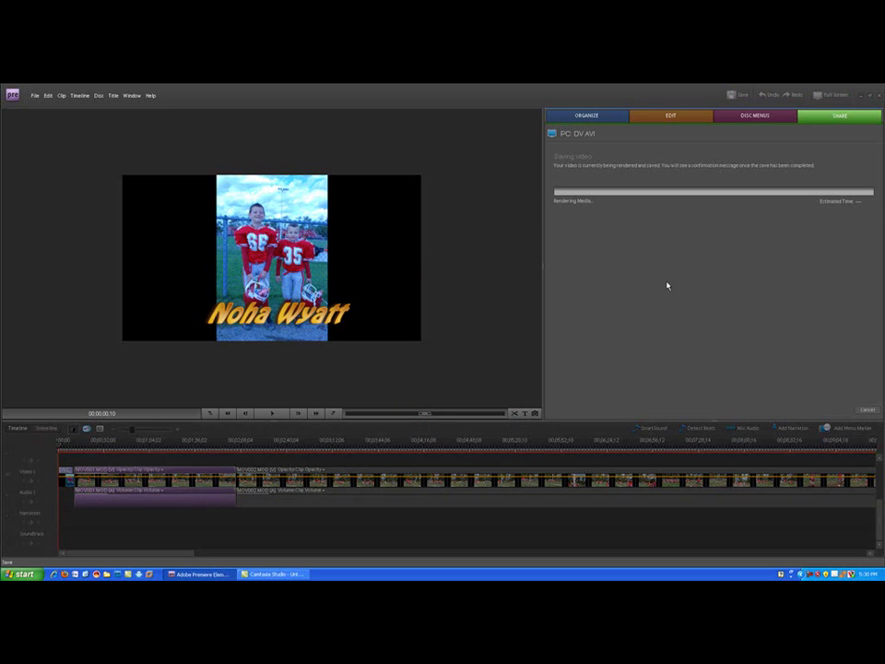